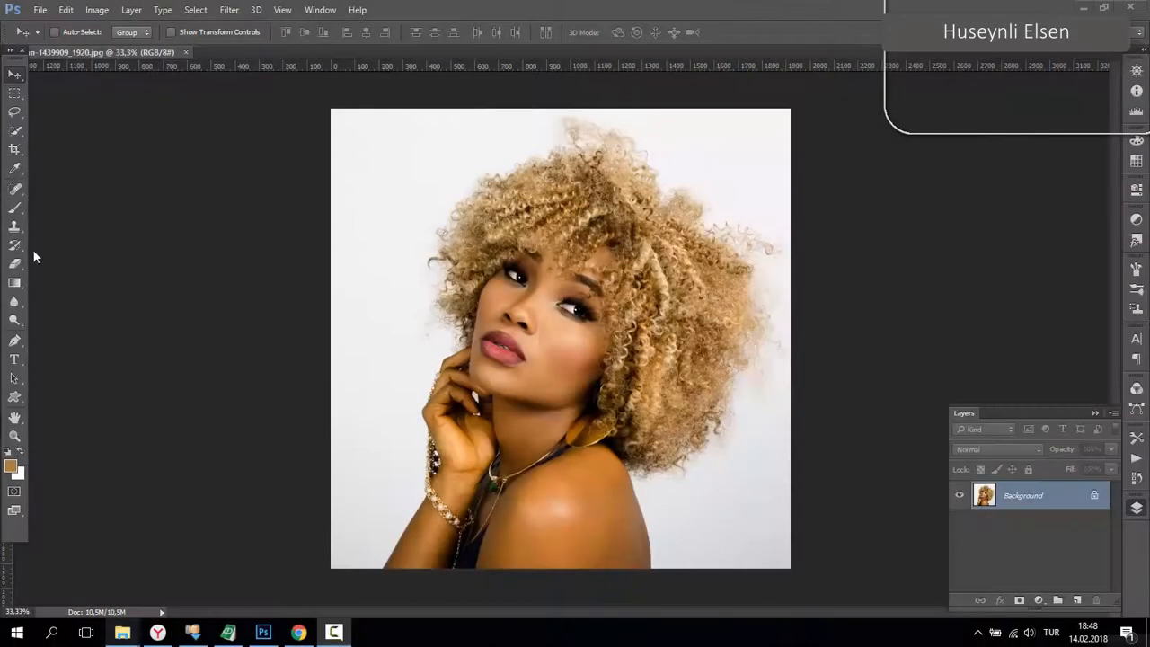
Step: Select the woman's hair, face, shoulders, hand and forearm with the Quick Selection tool
left_click(14, 130)
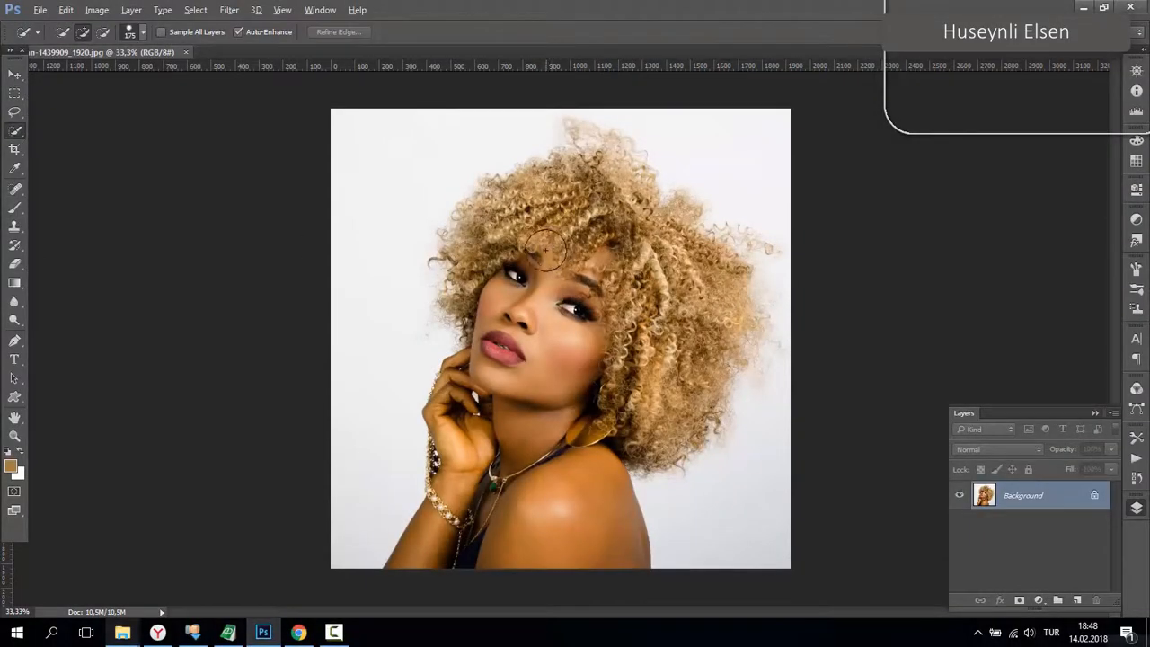
scroll(546, 247, "up", 2)
mouse_move(584, 110)
left_mouse_down()
mouse_move(622, 132)
mouse_move(602, 218)
mouse_move(502, 272)
mouse_move(529, 336)
mouse_move(477, 216)
mouse_move(540, 190)
left_mouse_up()
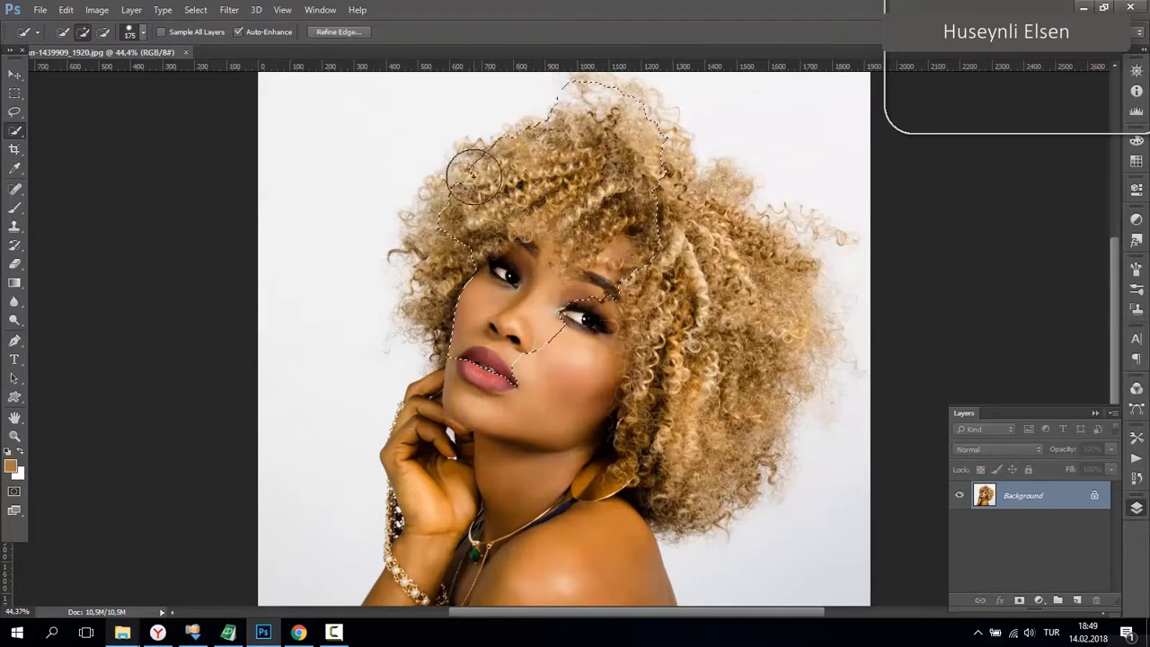
mouse_move(474, 175)
left_mouse_down()
mouse_move(444, 200)
mouse_move(445, 276)
mouse_move(427, 313)
mouse_move(438, 519)
mouse_move(426, 505)
mouse_move(414, 584)
mouse_move(569, 578)
mouse_move(666, 440)
mouse_move(691, 433)
mouse_move(694, 374)
mouse_move(755, 309)
left_mouse_up()
mouse_move(754, 368)
left_mouse_down()
mouse_move(750, 443)
mouse_move(747, 423)
mouse_move(726, 478)
left_mouse_up()
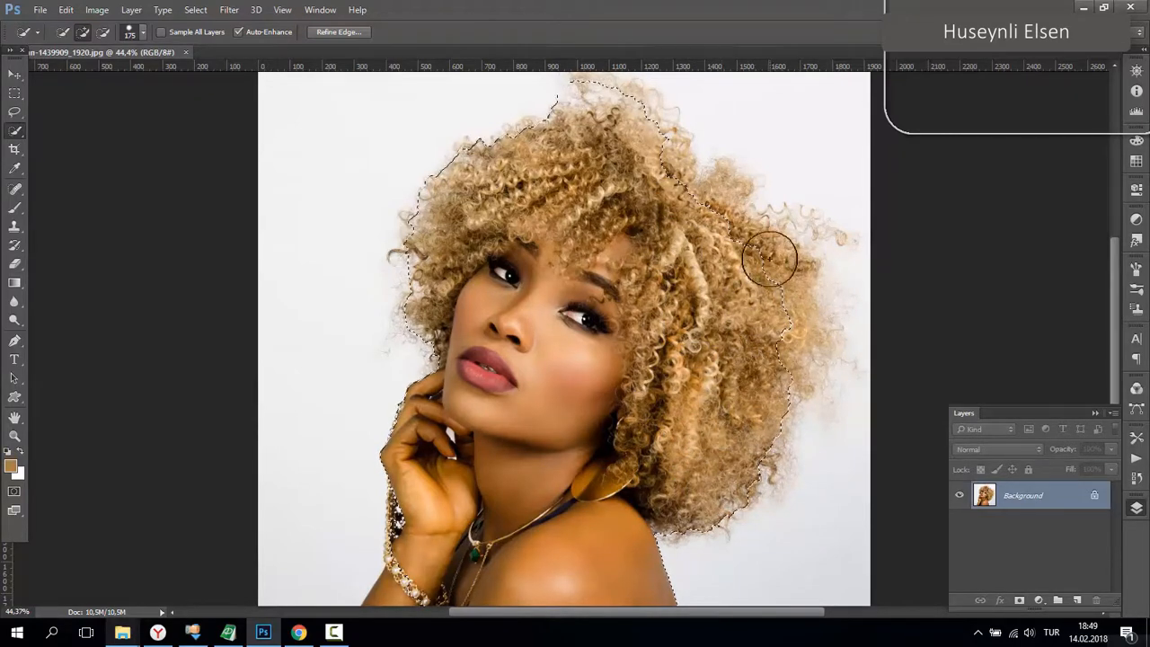
mouse_move(774, 259)
left_mouse_down()
mouse_move(790, 295)
mouse_move(790, 343)
mouse_move(804, 329)
mouse_move(745, 321)
left_mouse_up()
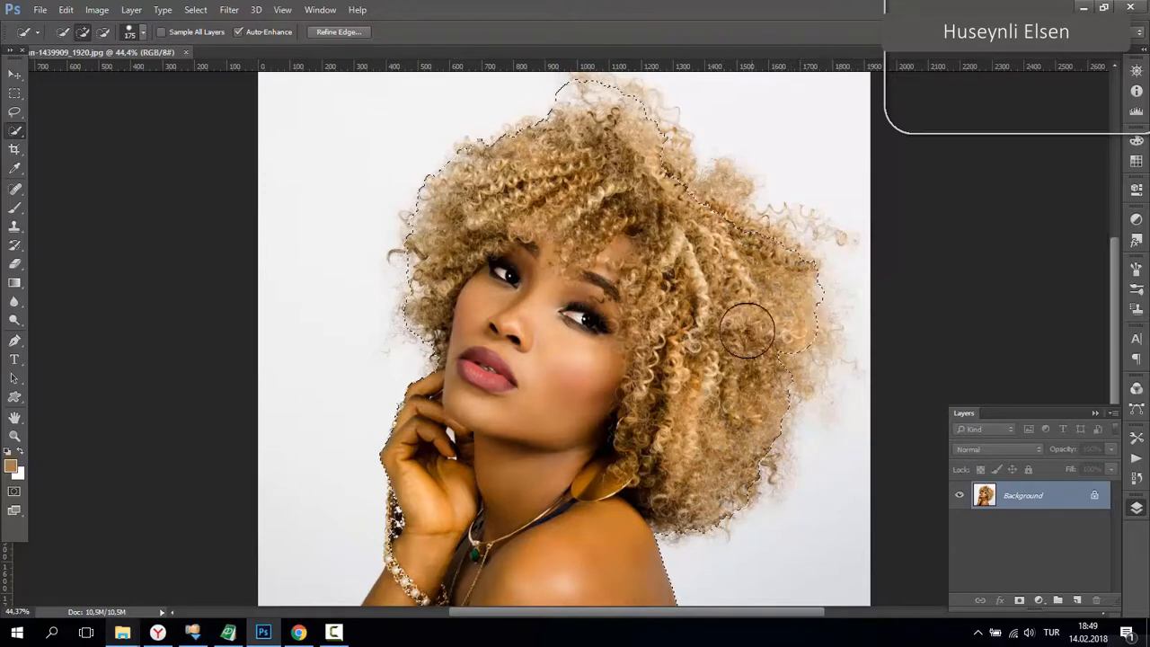
mouse_move(665, 166)
left_mouse_down()
mouse_move(672, 193)
mouse_move(733, 202)
left_mouse_up()
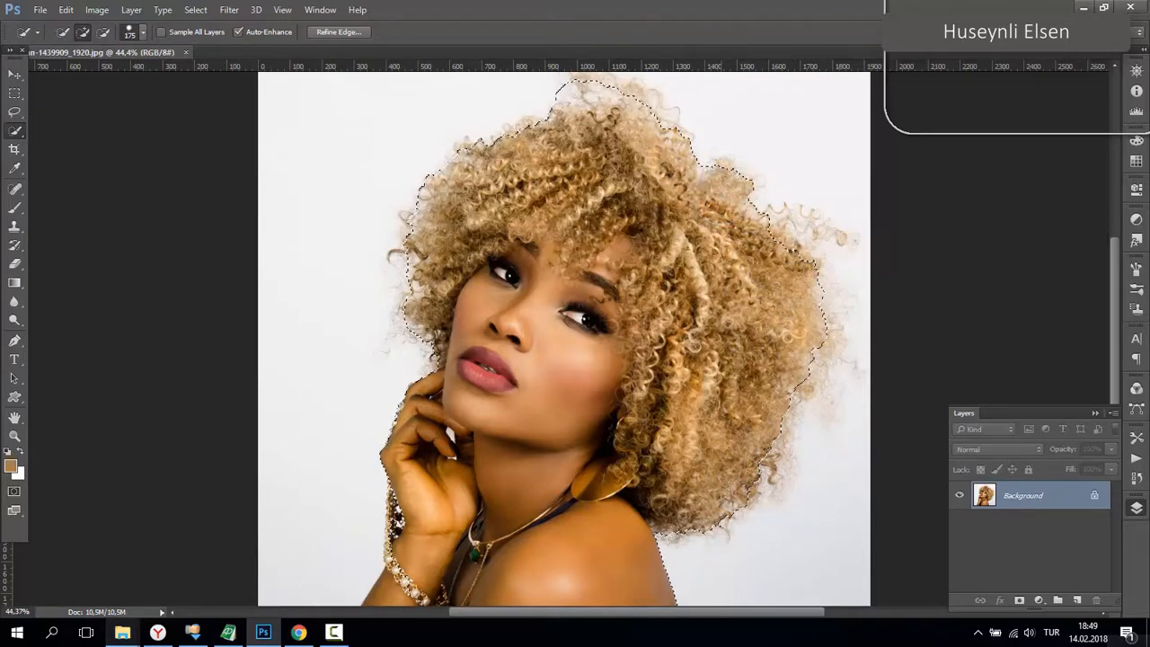
scroll(634, 316, "down", 5)
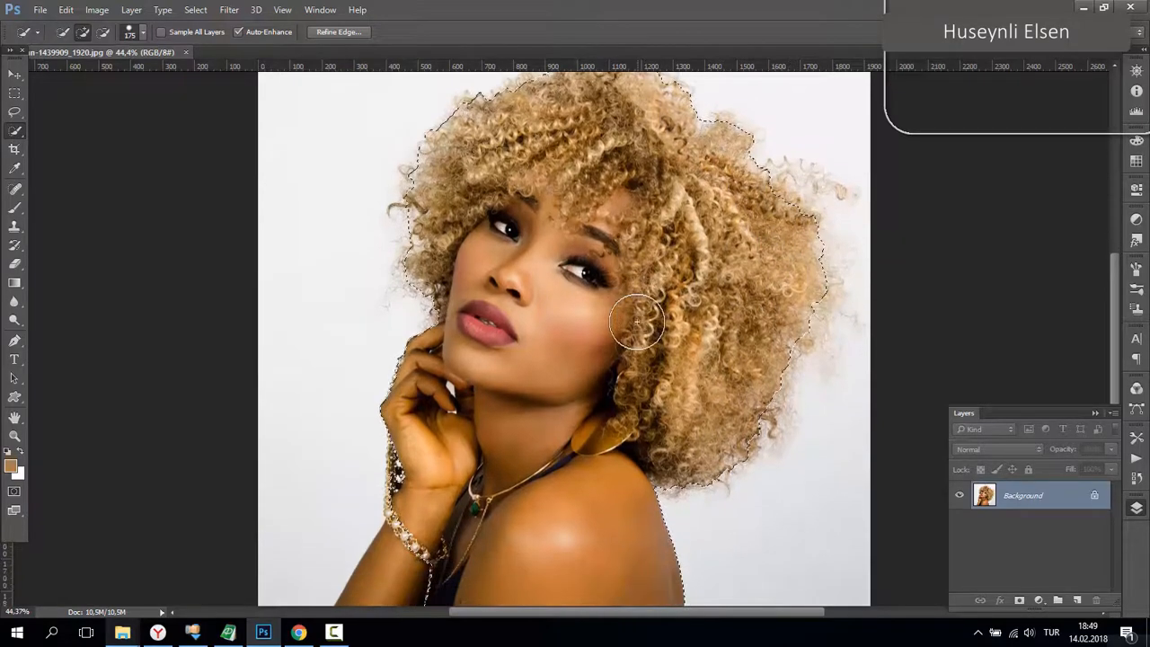
mouse_move(350, 519)
left_mouse_down()
mouse_move(385, 495)
mouse_move(413, 441)
left_mouse_up()
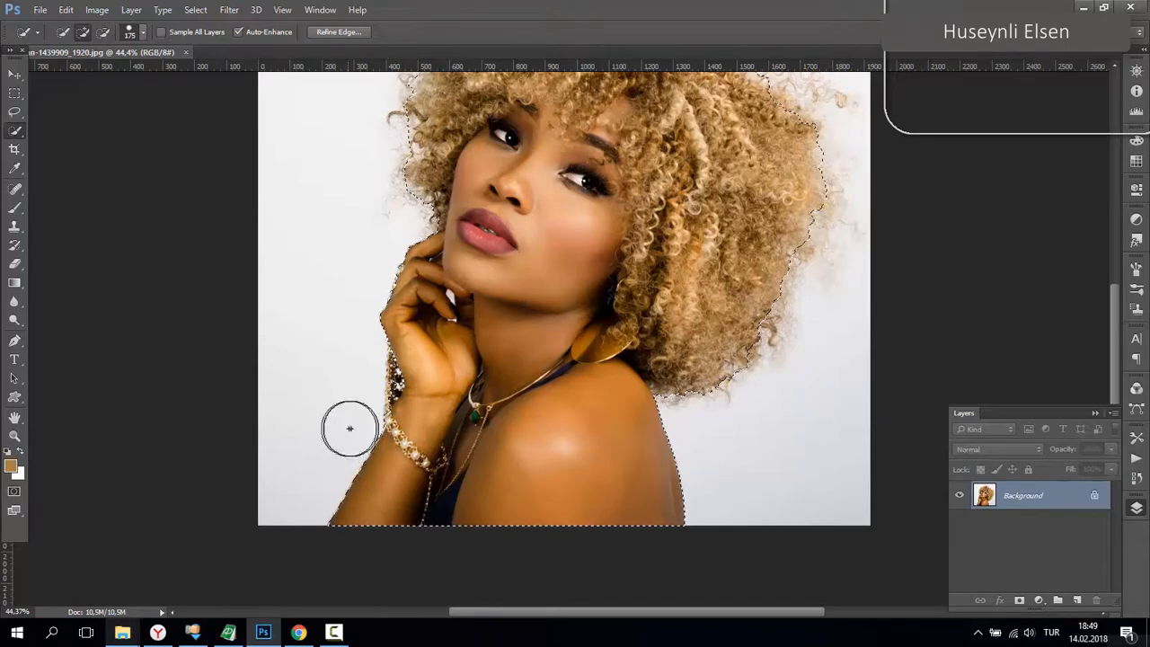
Step: Examine the selection outline around the hand, fingers and bracelet up close
scroll(420, 406, "up", 1)
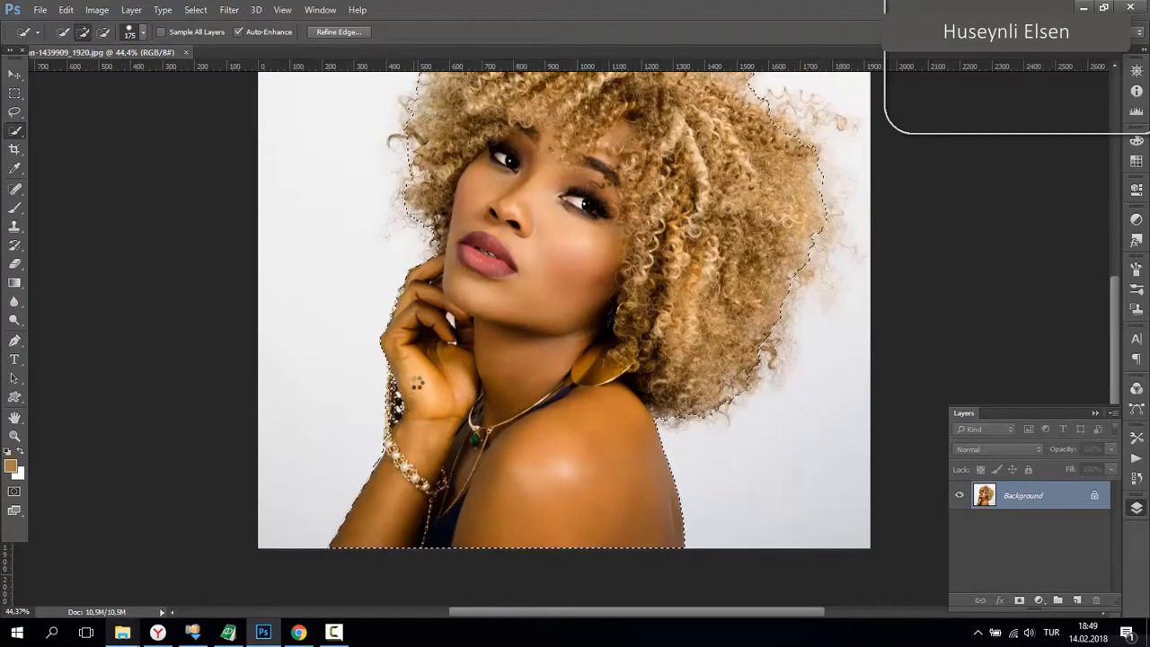
scroll(418, 390, "up", 2)
scroll(418, 388, "up", 1)
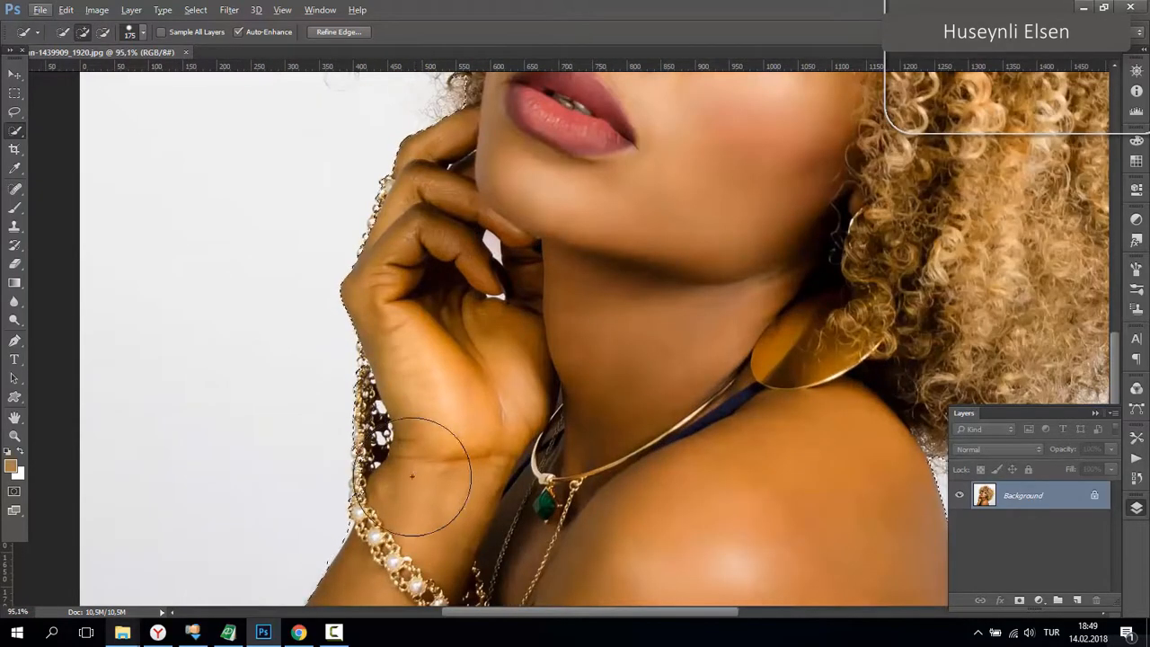
scroll(477, 359, "down", 1)
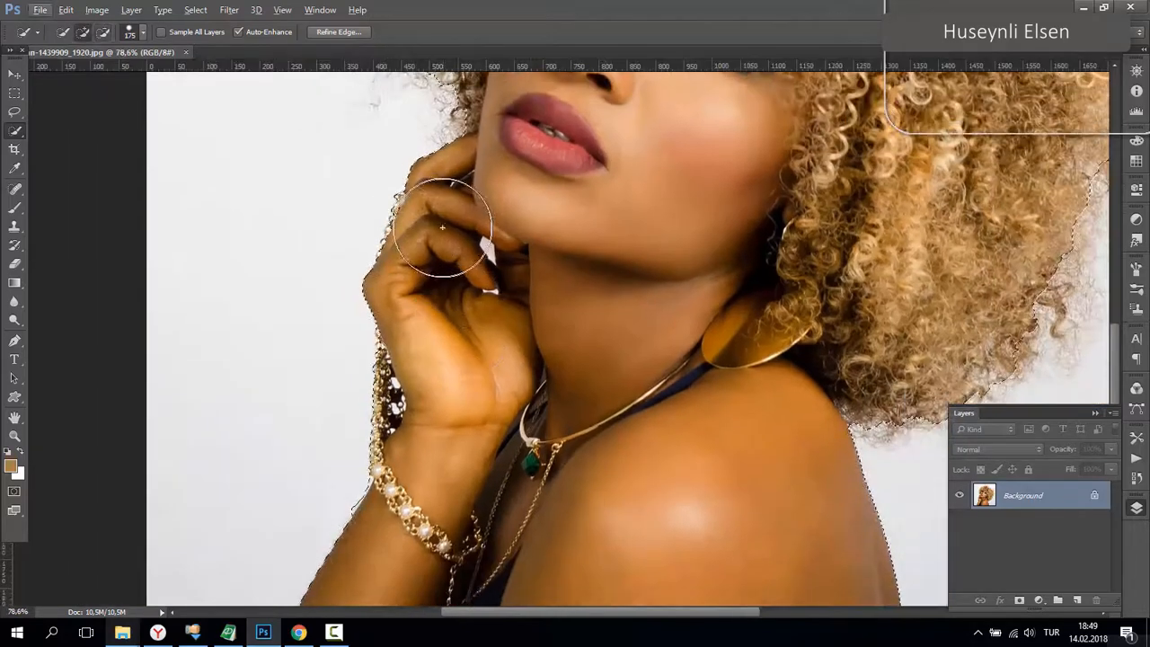
scroll(458, 256, "up", 3)
scroll(445, 232, "up", 1)
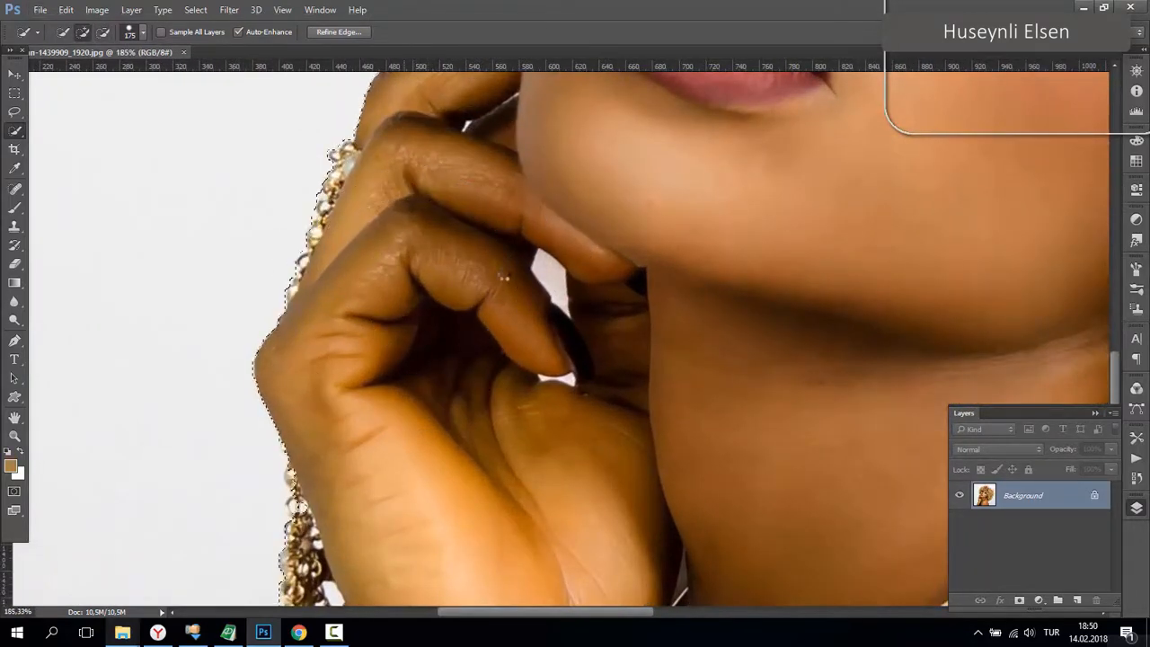
scroll(494, 276, "down", 3)
scroll(535, 261, "down", 6)
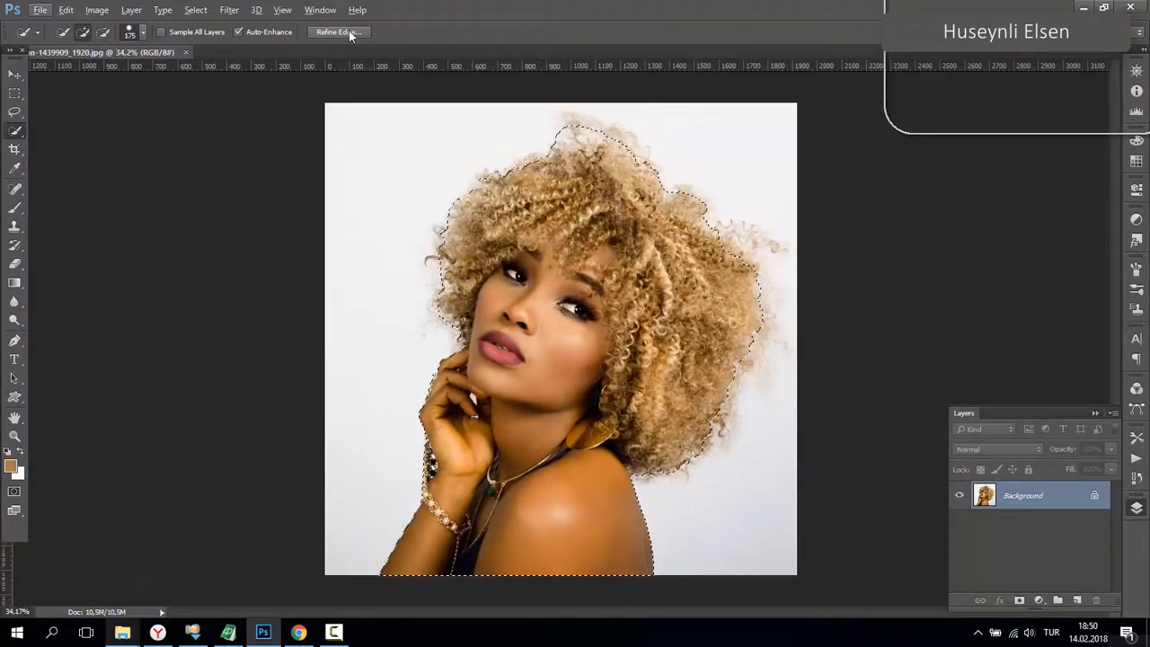
Step: Subtract the patch of background above the hair from the selection
key("alt")
left_click(561, 123)
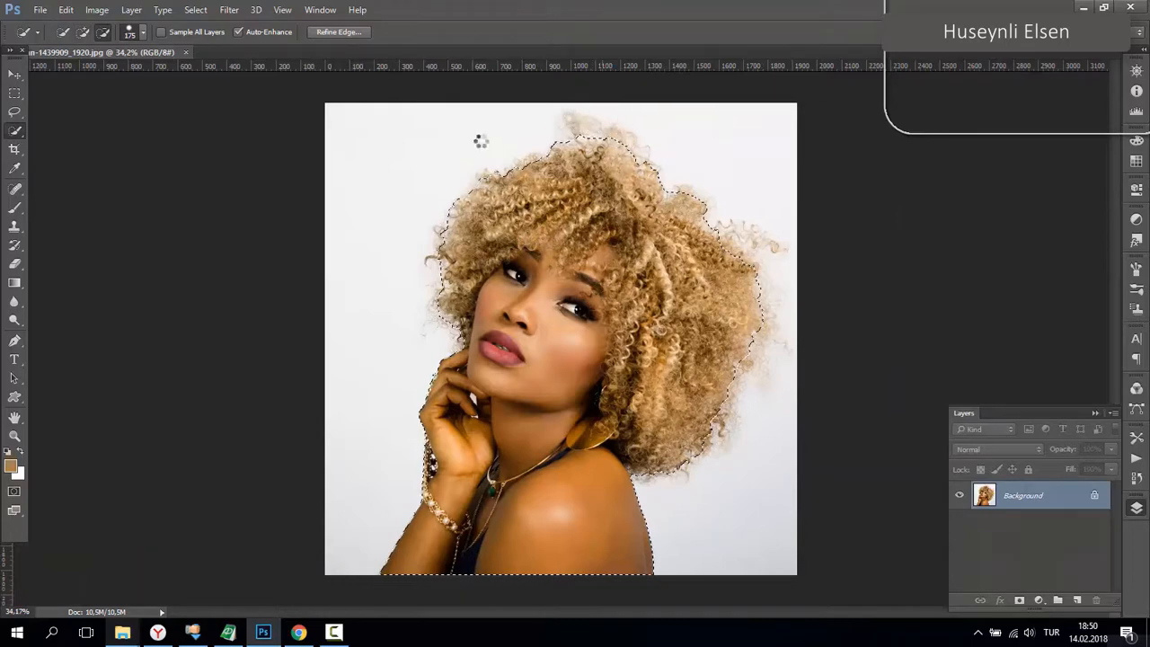
Step: Start Refine Edge in Overlay view and paint a size 374 refine radius stroke around the whole hair outline
left_click(340, 33)
left_click(795, 170)
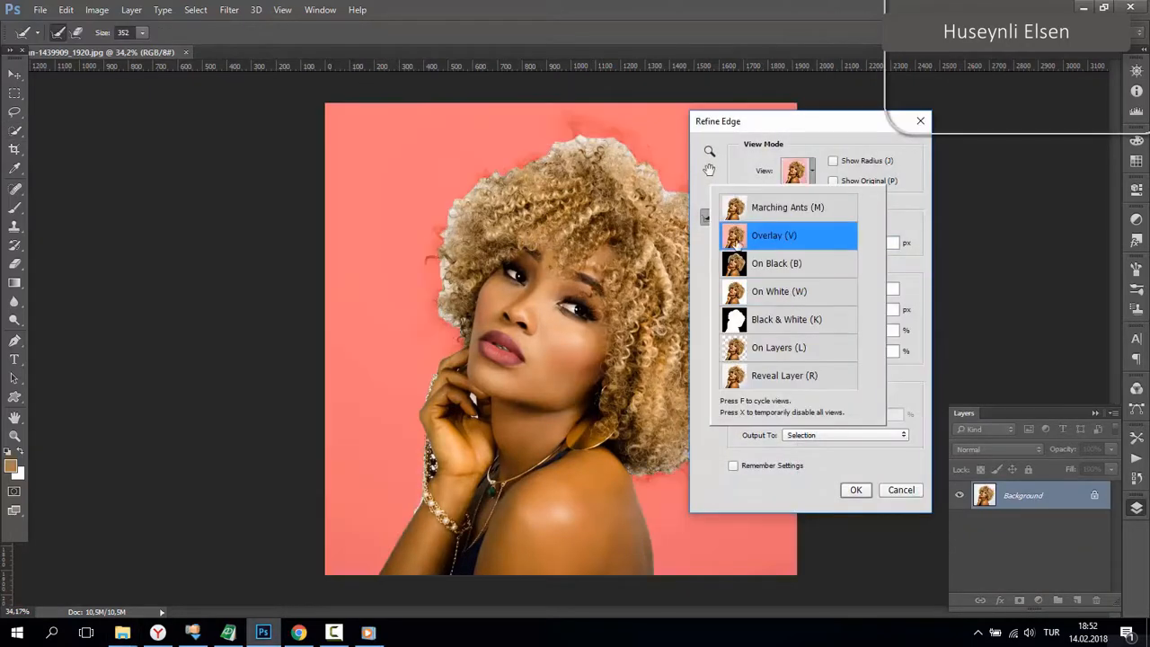
left_click_drag(766, 123, 939, 141)
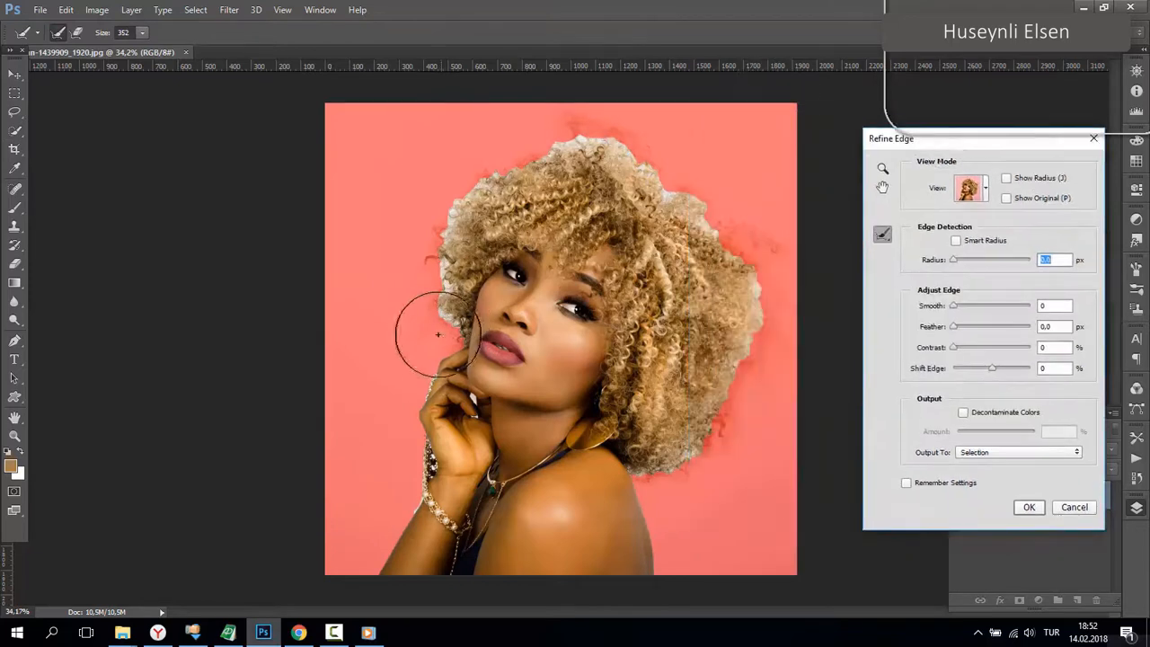
left_click(140, 34)
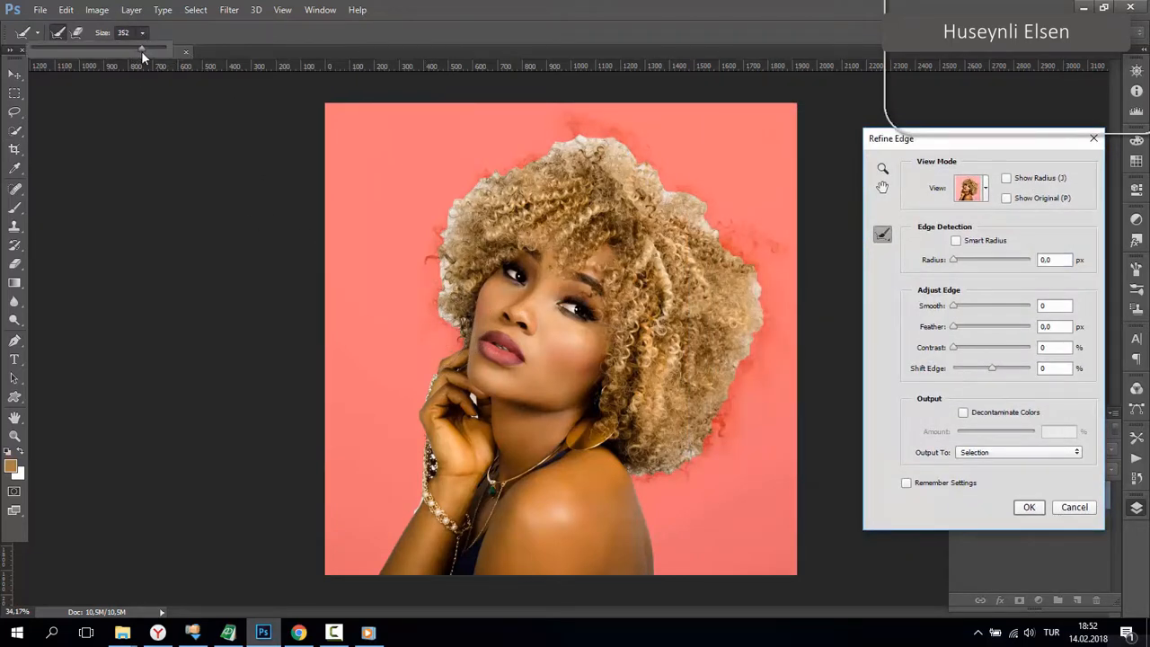
left_click_drag(141, 50, 145, 51)
mouse_move(419, 326)
left_mouse_down()
mouse_move(419, 273)
mouse_move(435, 213)
mouse_move(519, 143)
mouse_move(578, 136)
mouse_move(657, 154)
mouse_move(765, 233)
mouse_move(755, 344)
mouse_move(673, 462)
left_mouse_up()
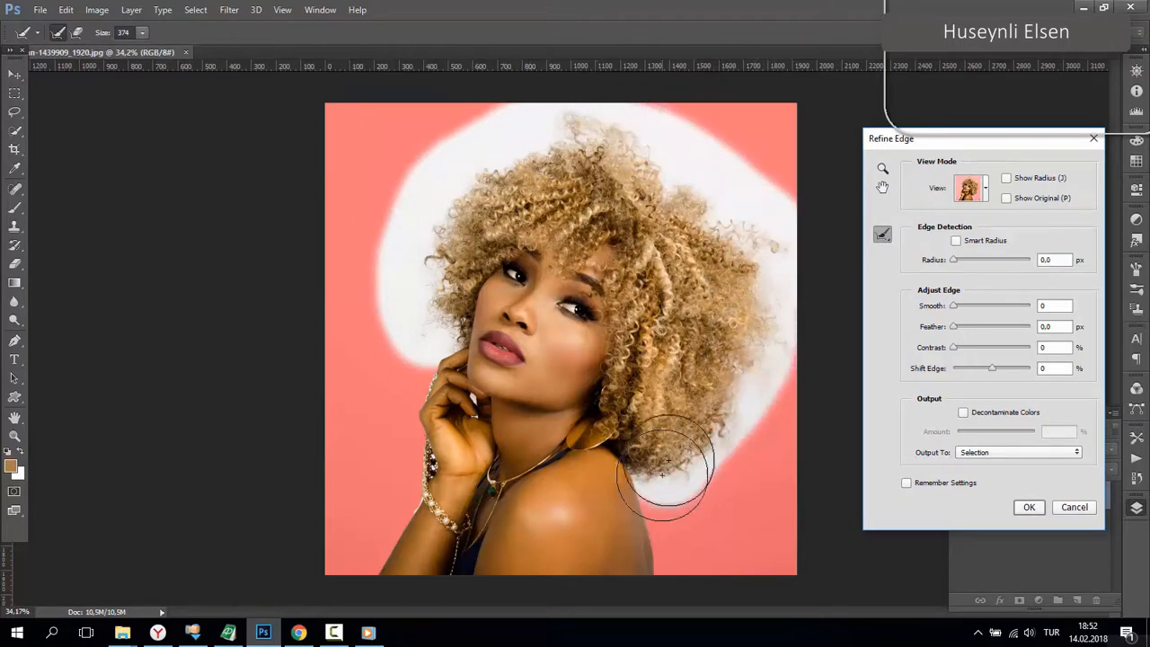
Step: Preview the cutout on white and set the edge contrast to 5% and the shift edge to -7%
left_click(974, 196)
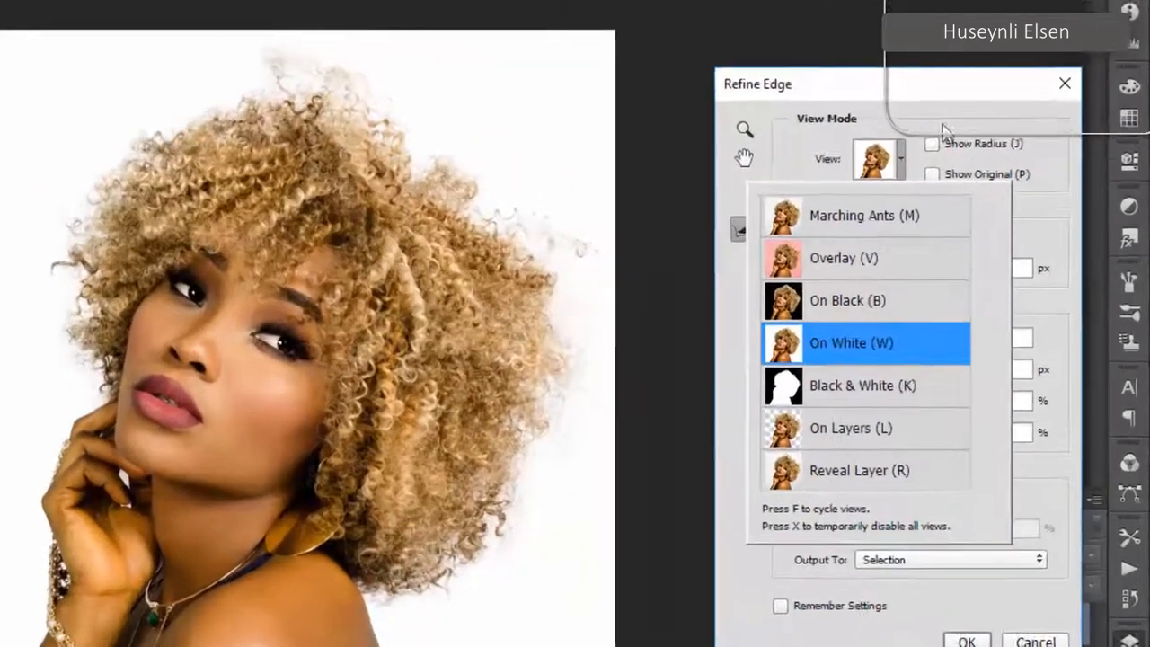
left_click(974, 309)
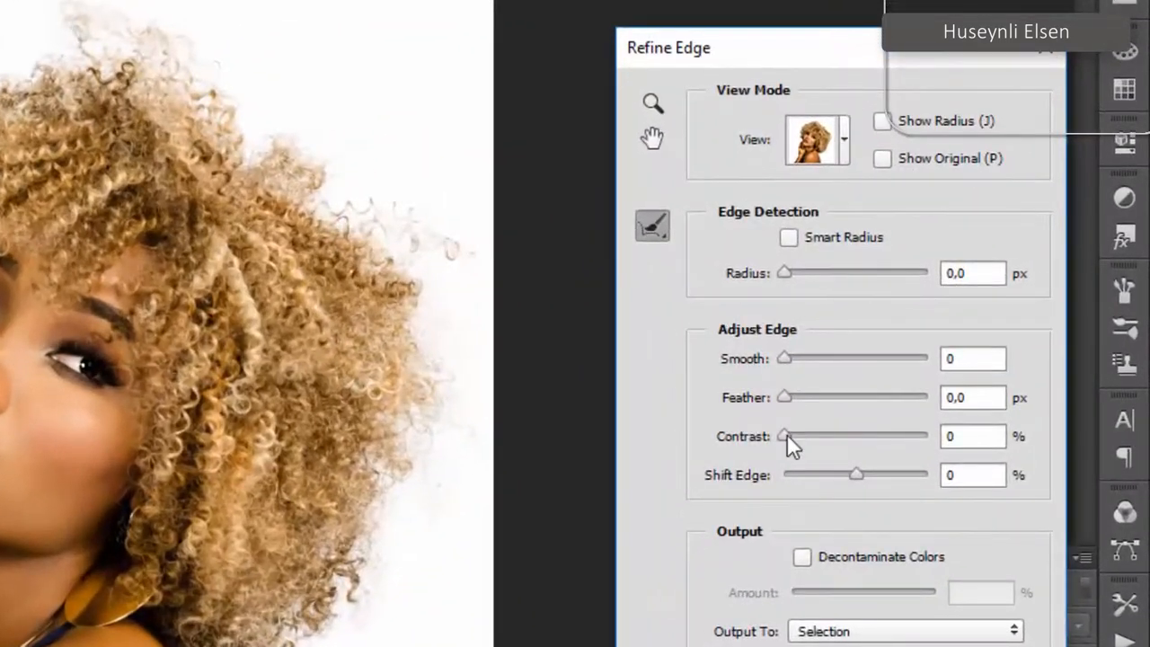
left_click_drag(787, 434, 790, 442)
mouse_move(856, 474)
left_mouse_down()
mouse_move(811, 480)
mouse_move(850, 486)
left_mouse_up()
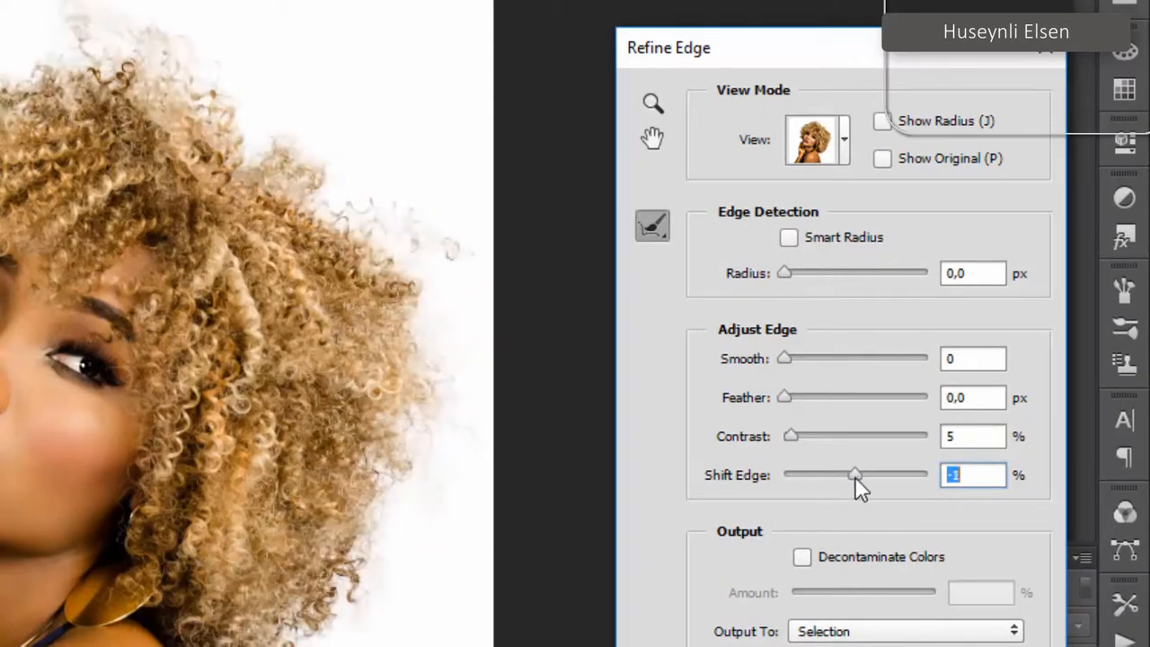
left_click_drag(855, 476, 851, 481)
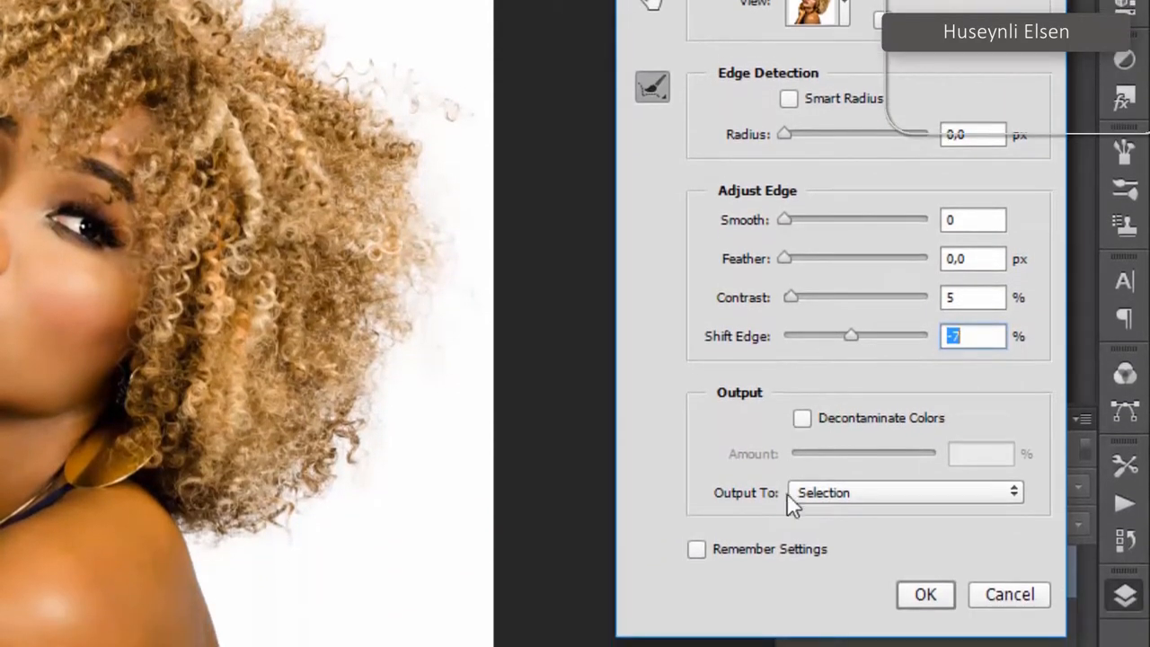
Step: Decontaminate the edge colors by about 75% and output the refined selection to a new layer with a layer mask
left_click(813, 494)
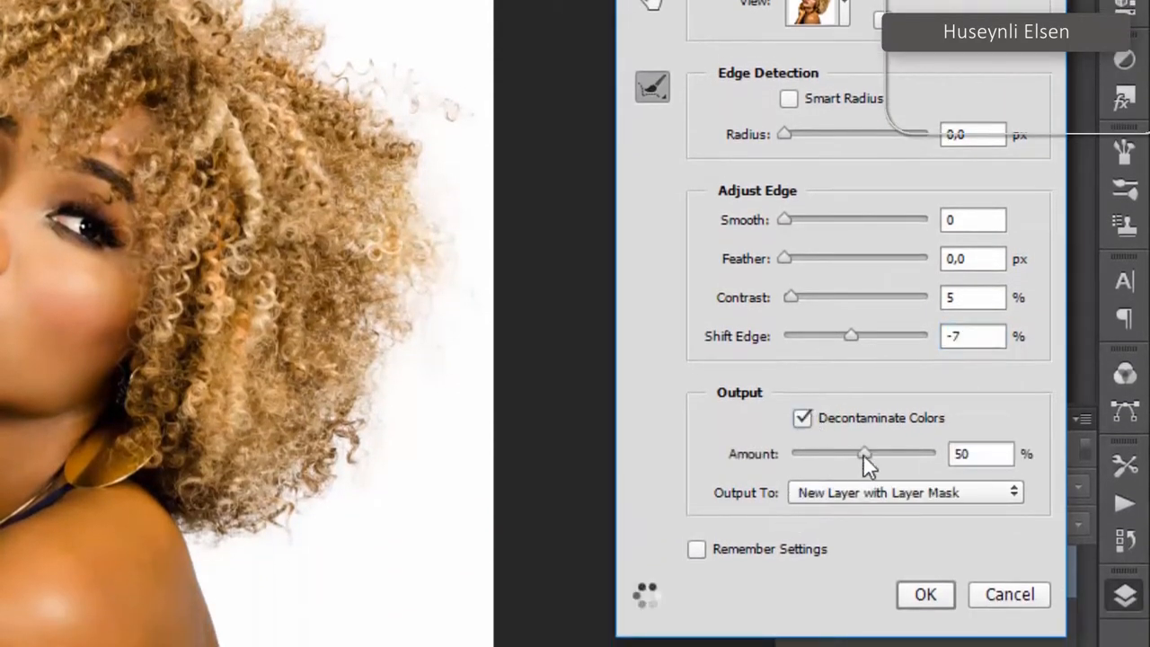
left_click_drag(863, 453, 892, 455)
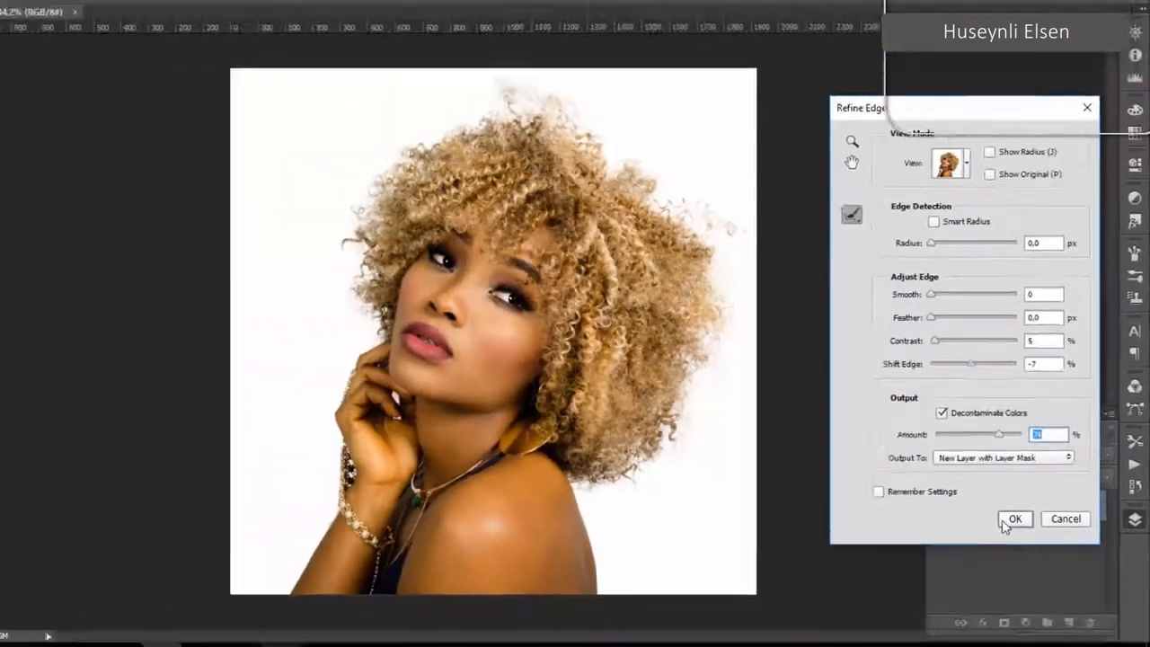
left_click(1008, 520)
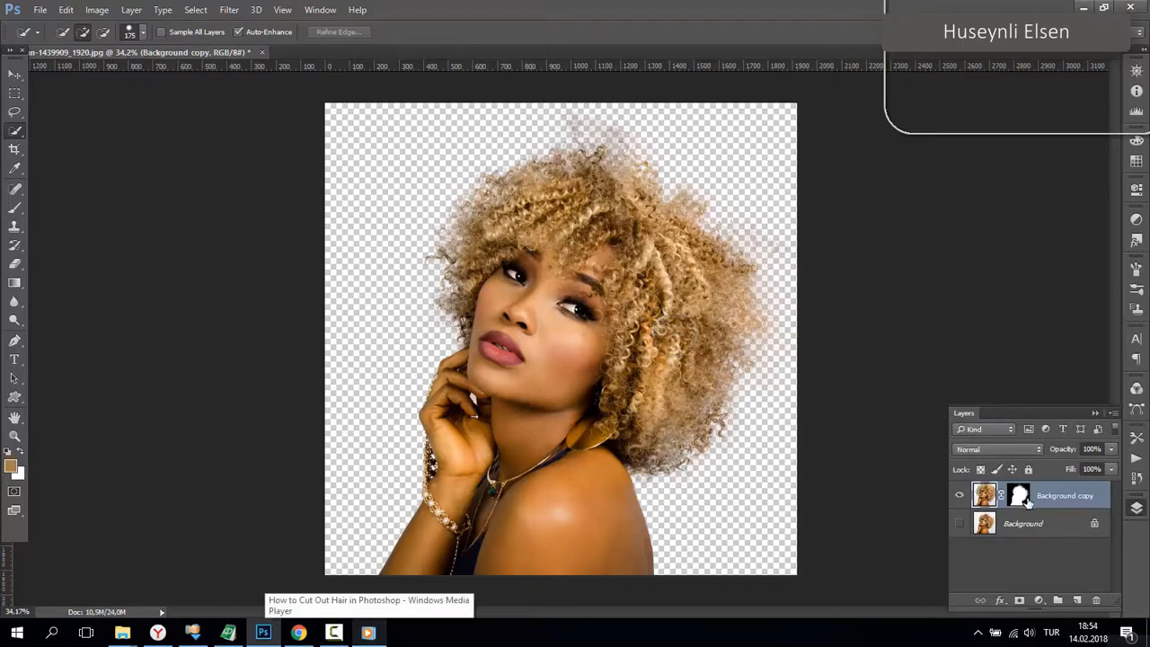
Step: Display the cutout's layer mask and paint black around the hair edge with a size 150 Soft Light brush at 51% opacity
left_click(1018, 500, "alt")
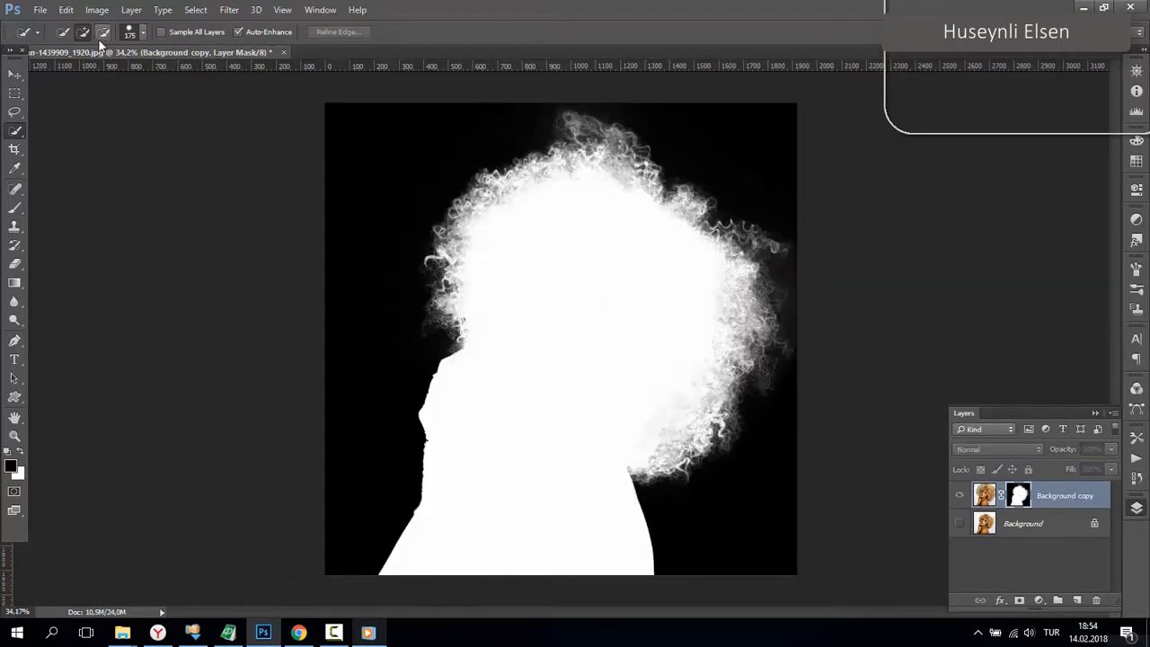
key("b")
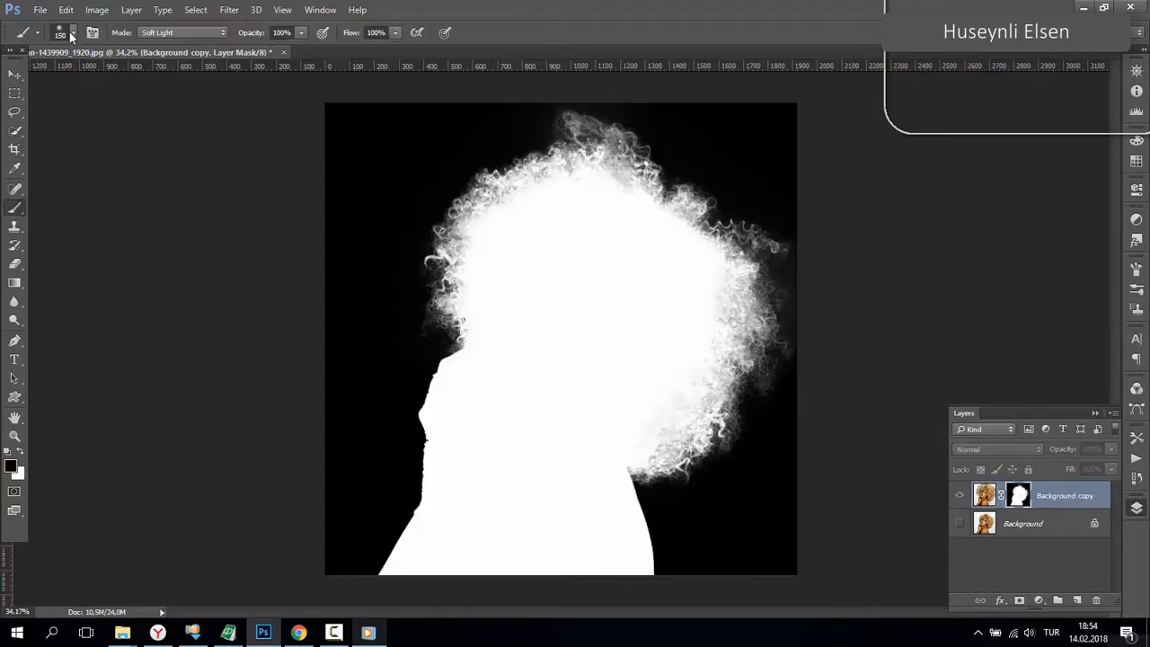
left_click(72, 33)
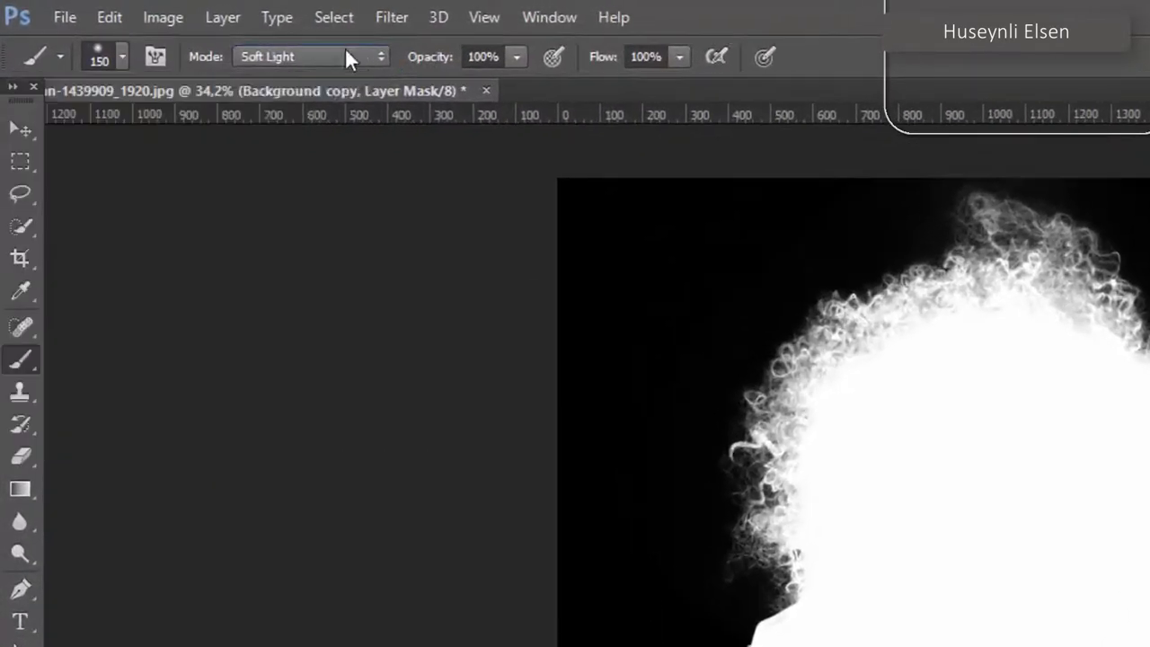
left_click(206, 32)
left_click(263, 349)
left_click_drag(517, 58, 461, 83)
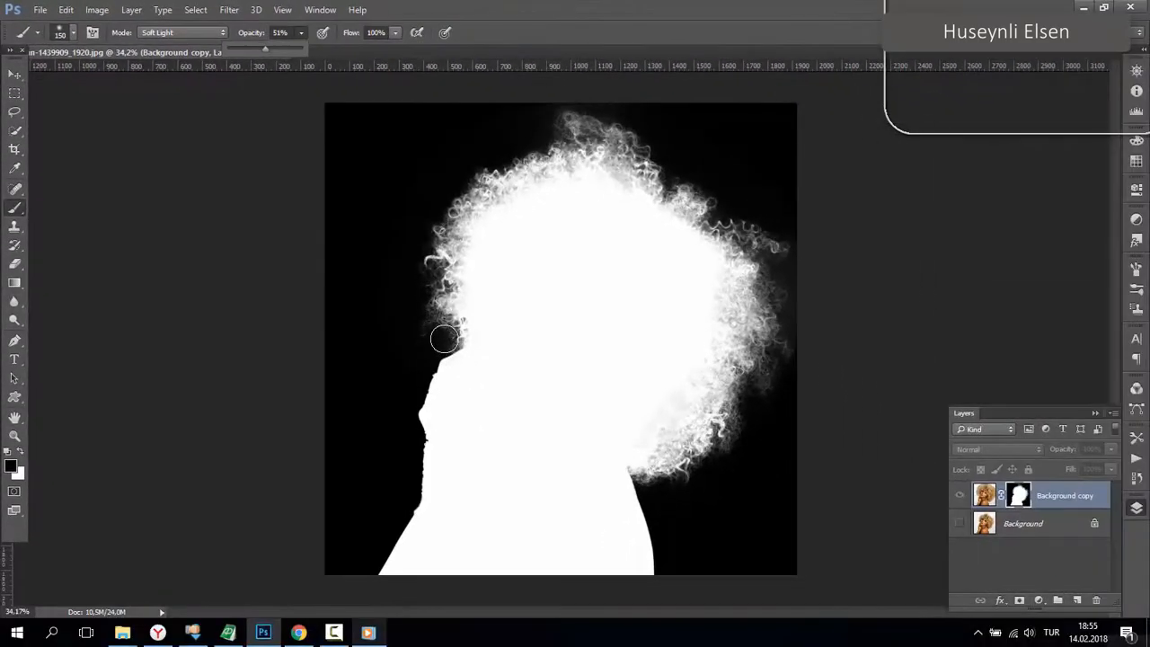
left_click_drag(444, 339, 439, 341)
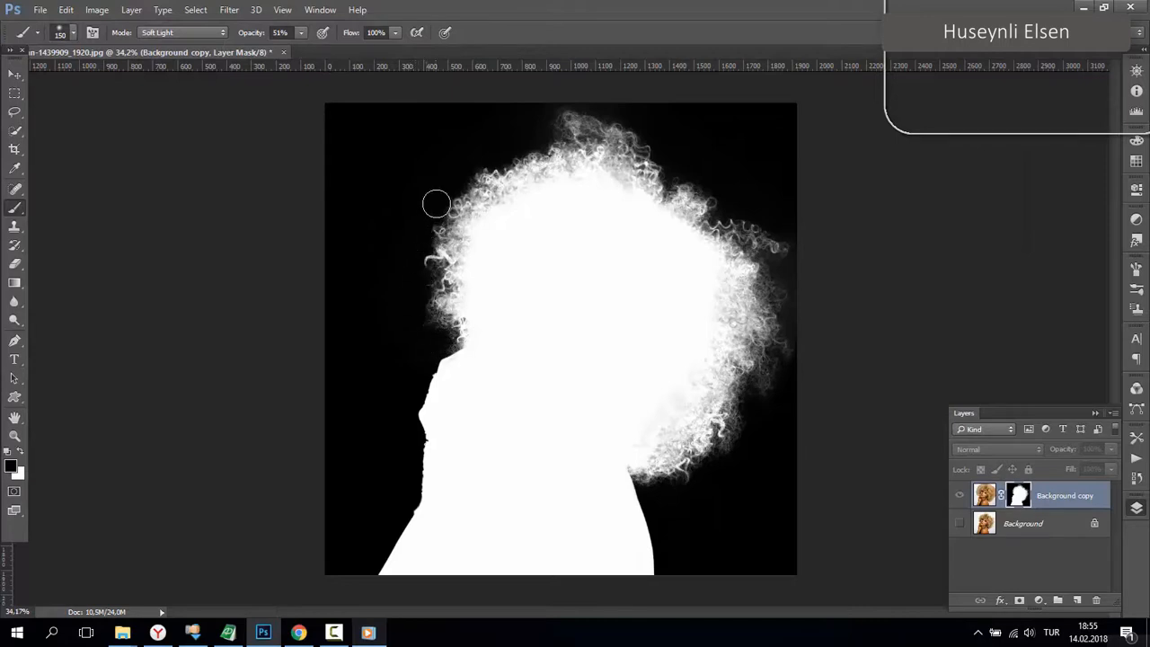
mouse_move(436, 204)
left_mouse_down()
mouse_move(438, 286)
mouse_move(464, 190)
mouse_move(574, 123)
mouse_move(637, 142)
mouse_move(781, 272)
mouse_move(779, 359)
mouse_move(751, 407)
mouse_move(659, 492)
left_mouse_up()
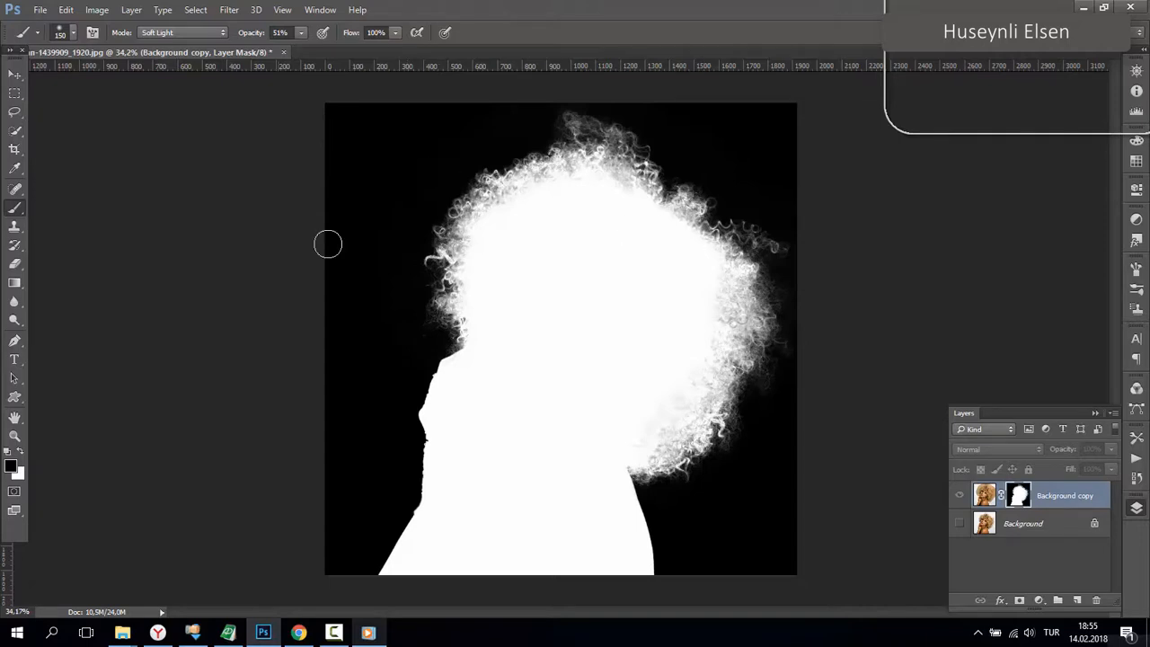
Step: Duplicate the masked cutout layer and apply the layer mask on the duplicate
key("ctrl+j")
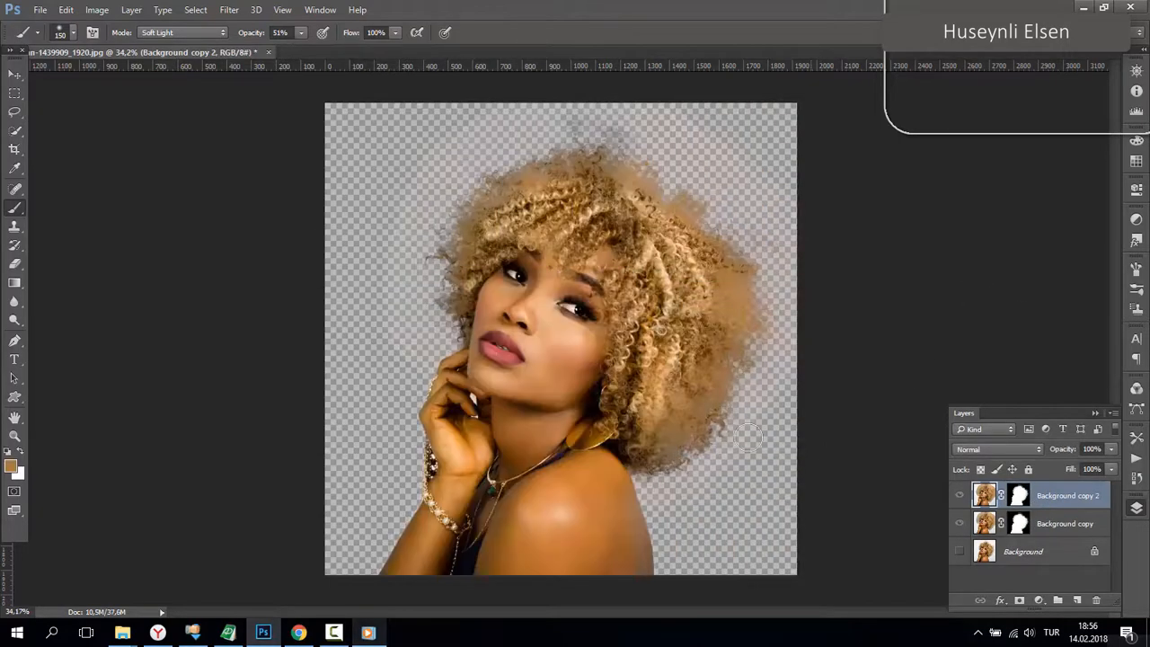
right_click(1020, 493)
left_click(1029, 388)
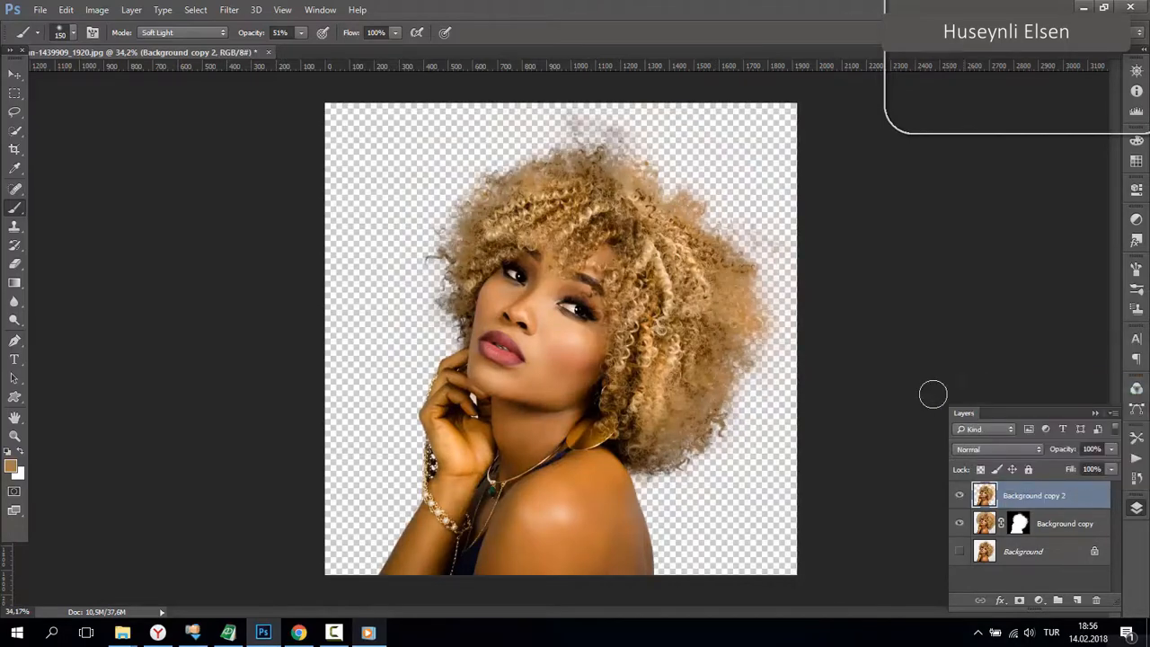
Step: Defringe the duplicated cutout layer with a width of 1 pixel
left_click(131, 10)
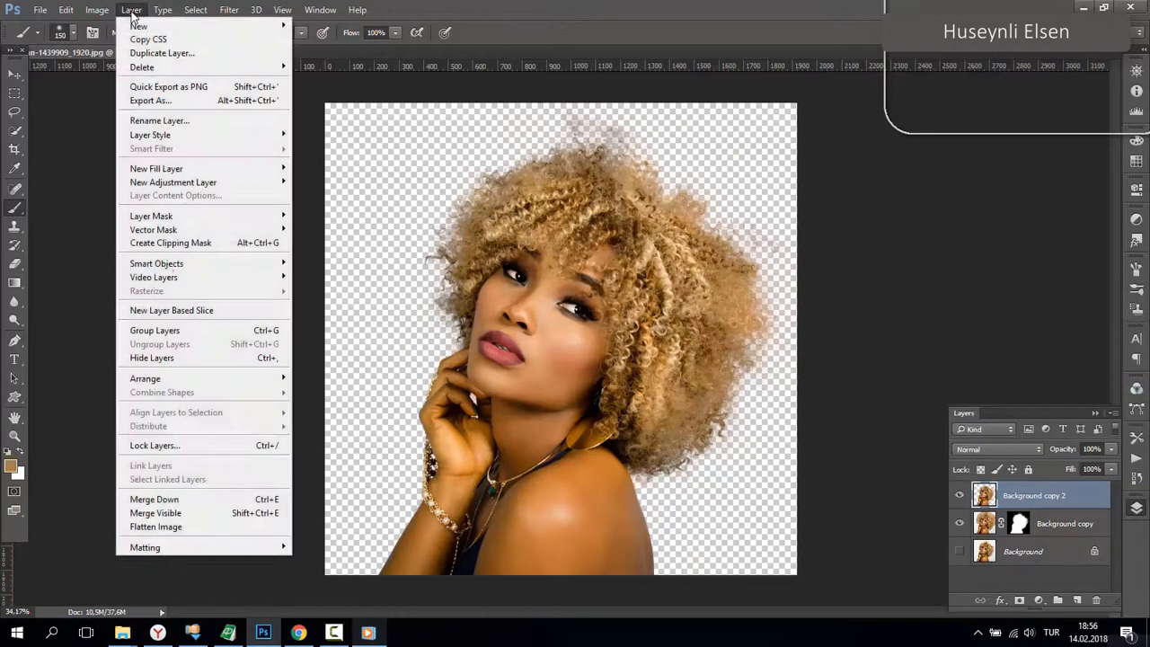
mouse_move(160, 545)
left_click(334, 560)
left_click(554, 222)
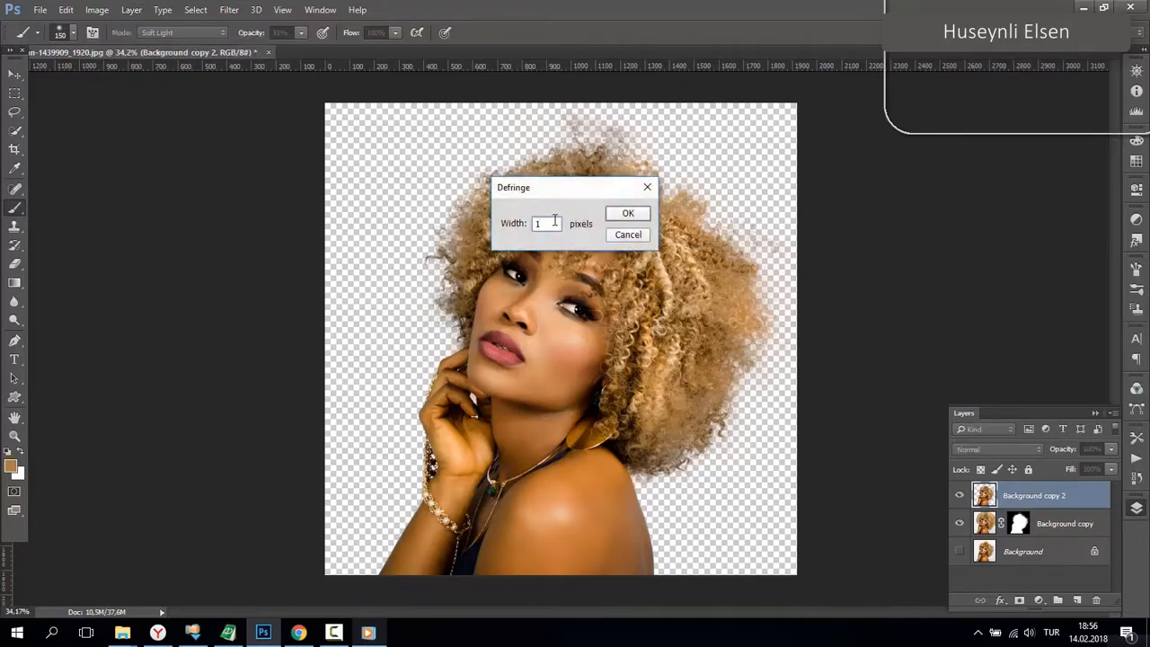
left_click(628, 216)
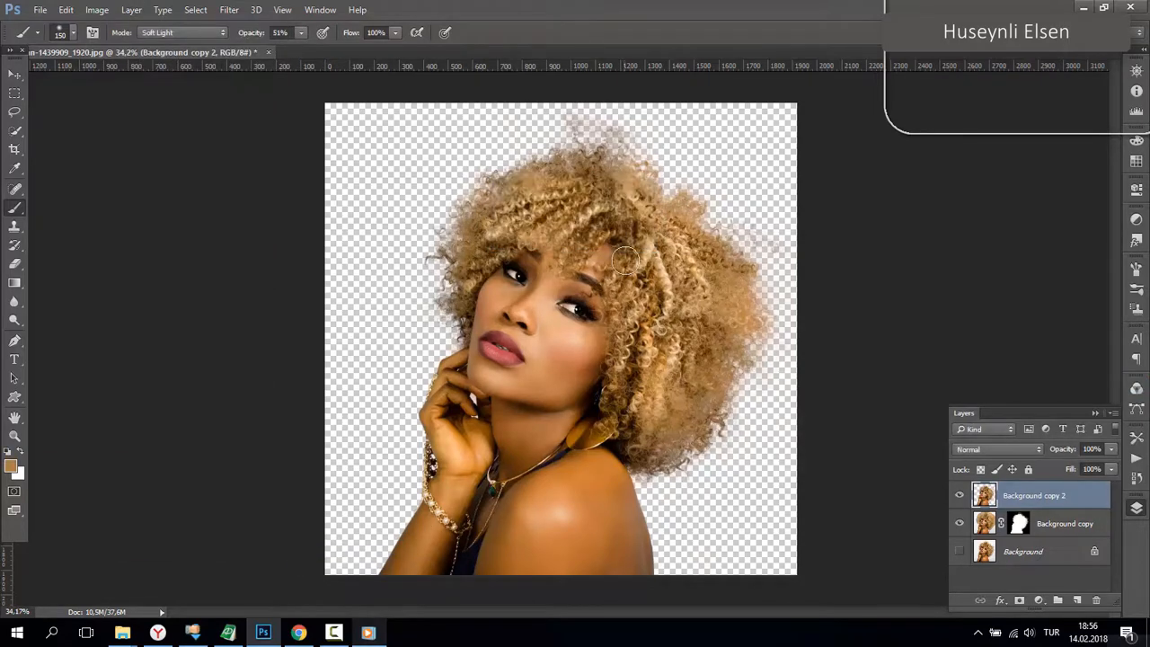
Step: Add a new empty layer above the defringed cutout and clip it to that cutout with a clipping mask
left_click(961, 496)
left_click(960, 495)
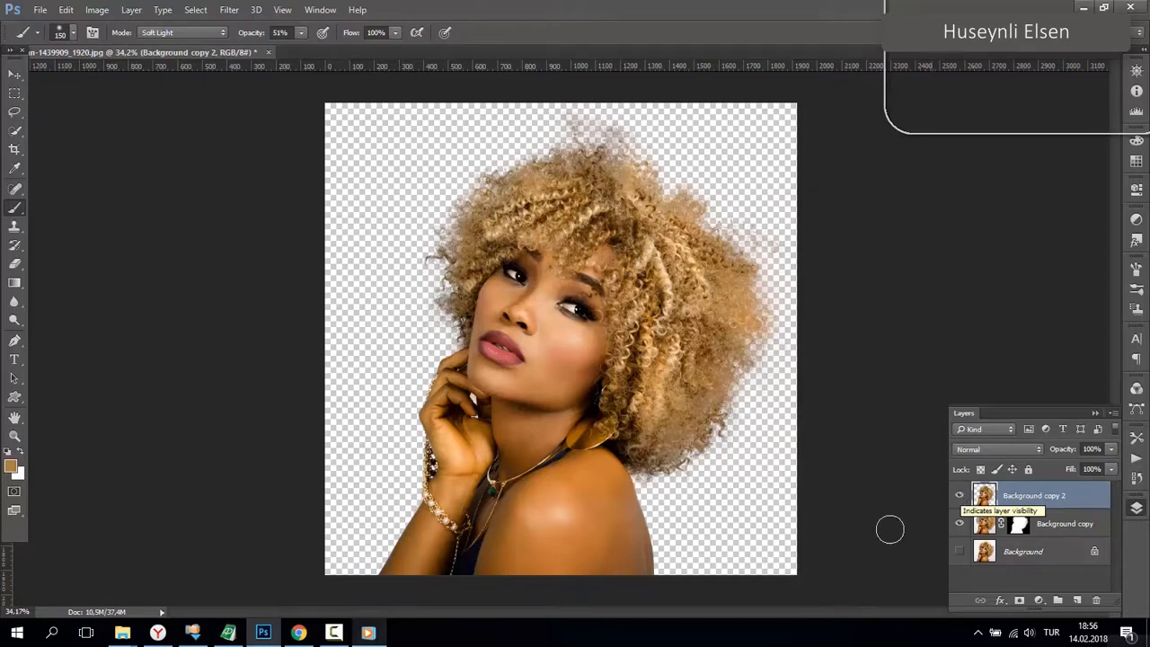
left_click(1077, 600)
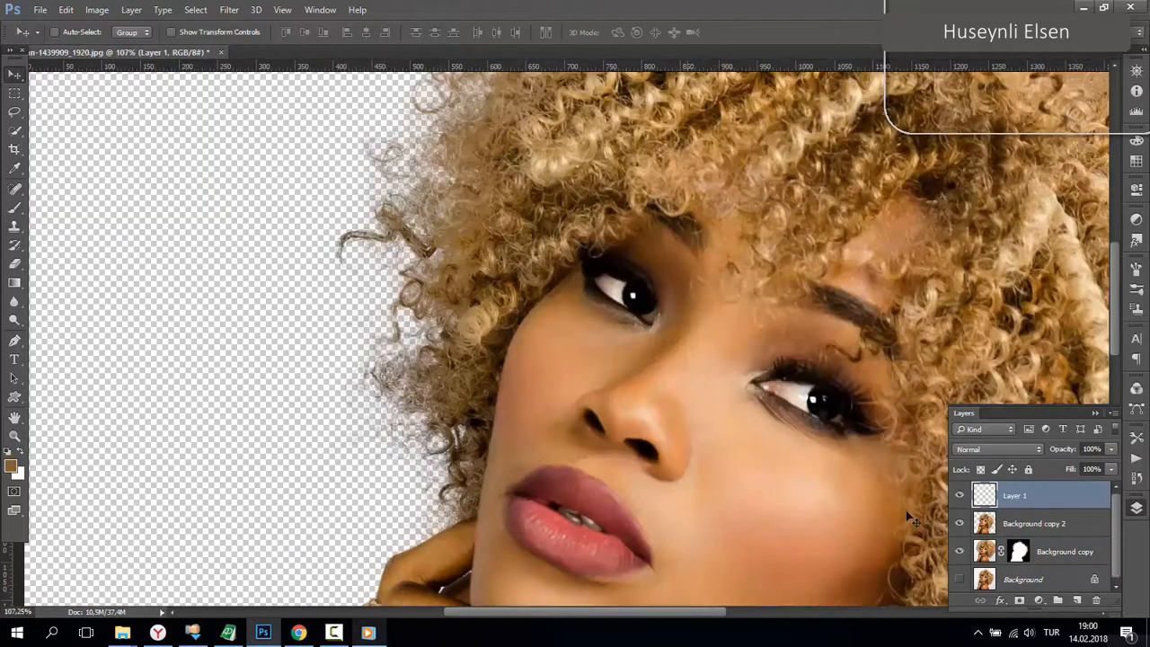
right_click(1042, 501)
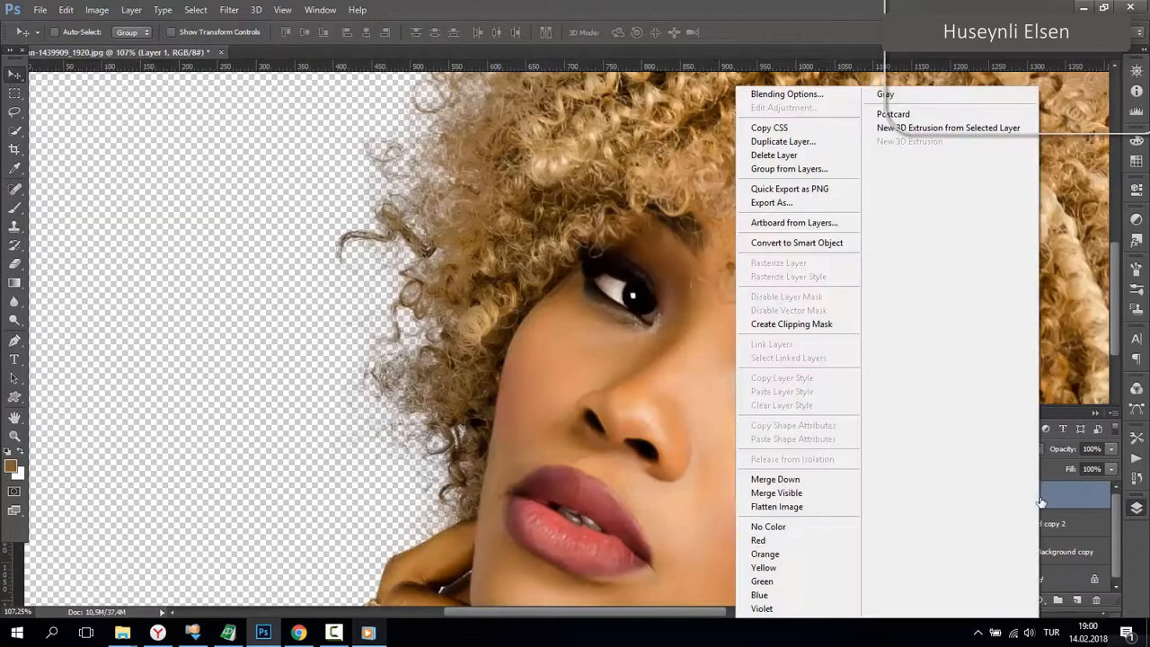
left_click(808, 327)
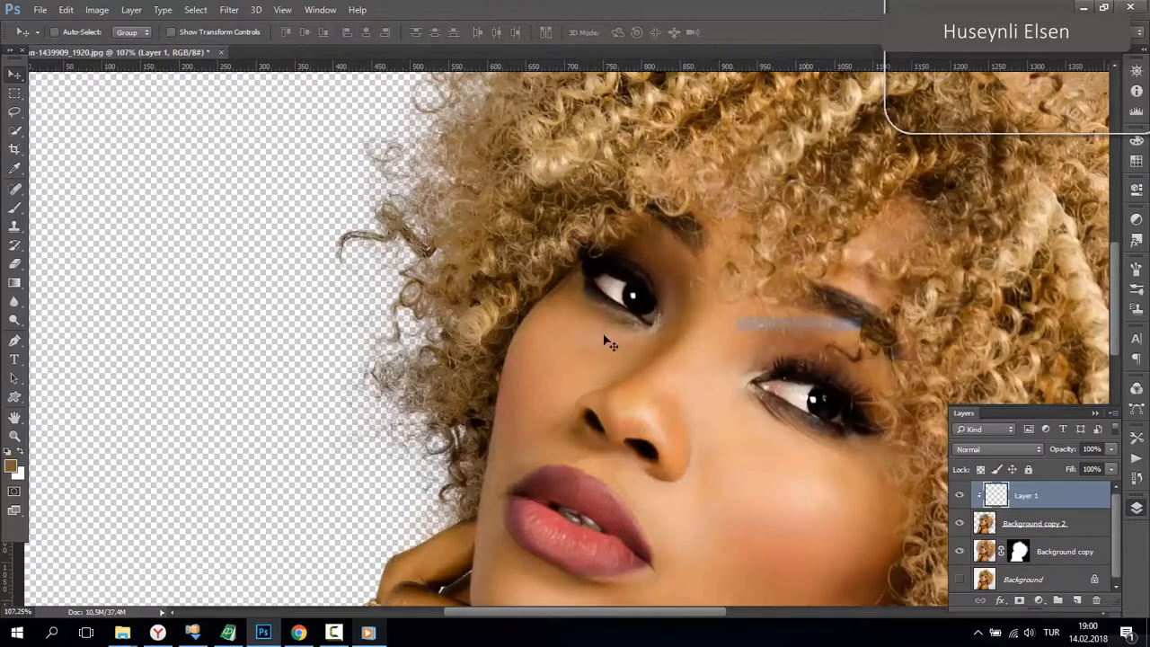
Step: Set up the Brush tool in Soft Light mode with a size of 61 px and 100% opacity
left_click(18, 211)
left_click(73, 33)
left_click(74, 33)
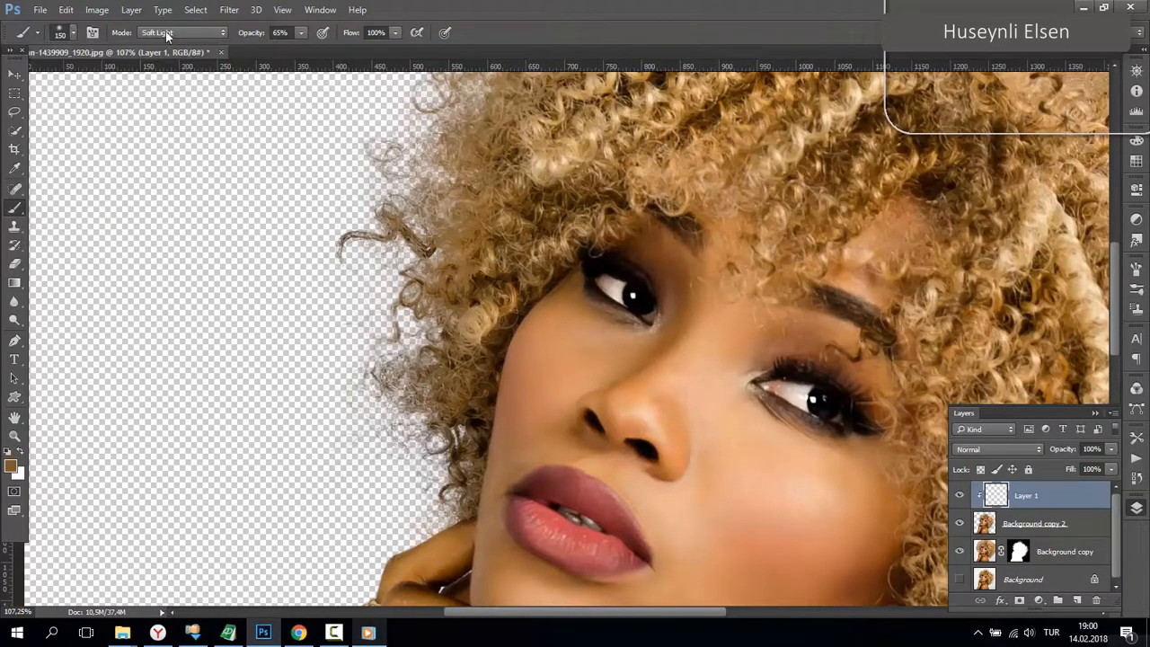
left_click(304, 36)
left_click_drag(308, 52, 331, 51)
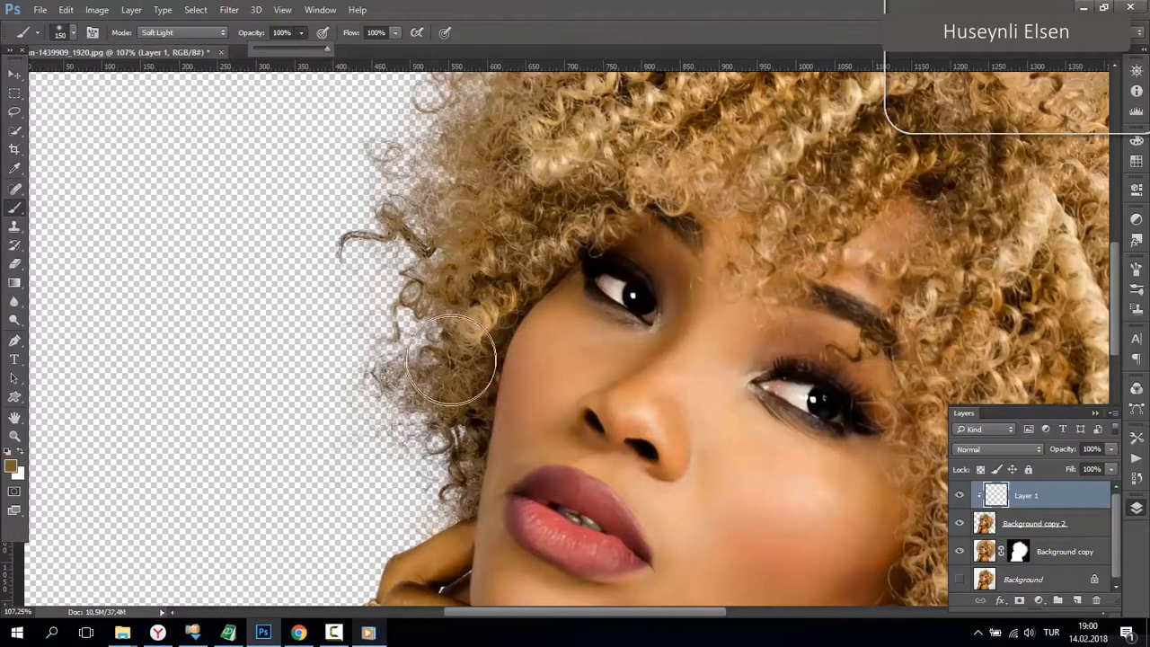
right_click(111, 69)
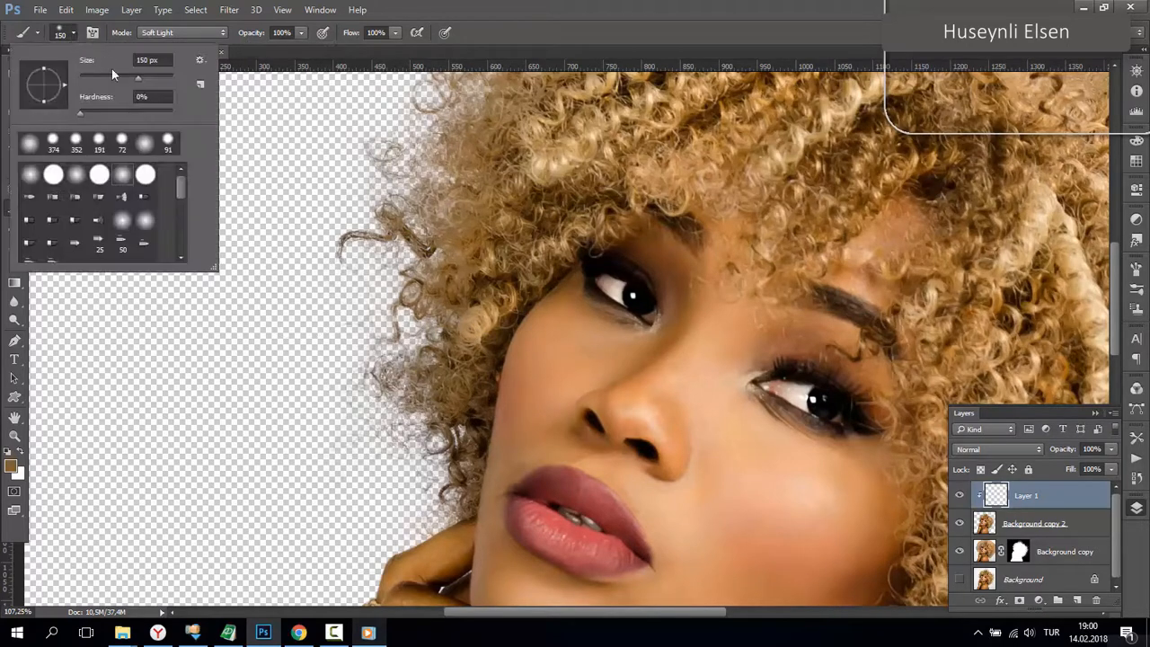
Step: Paint brown tones sampled from the hair over the pale curls along the hair's left edge on the clipped layer
left_click(457, 383)
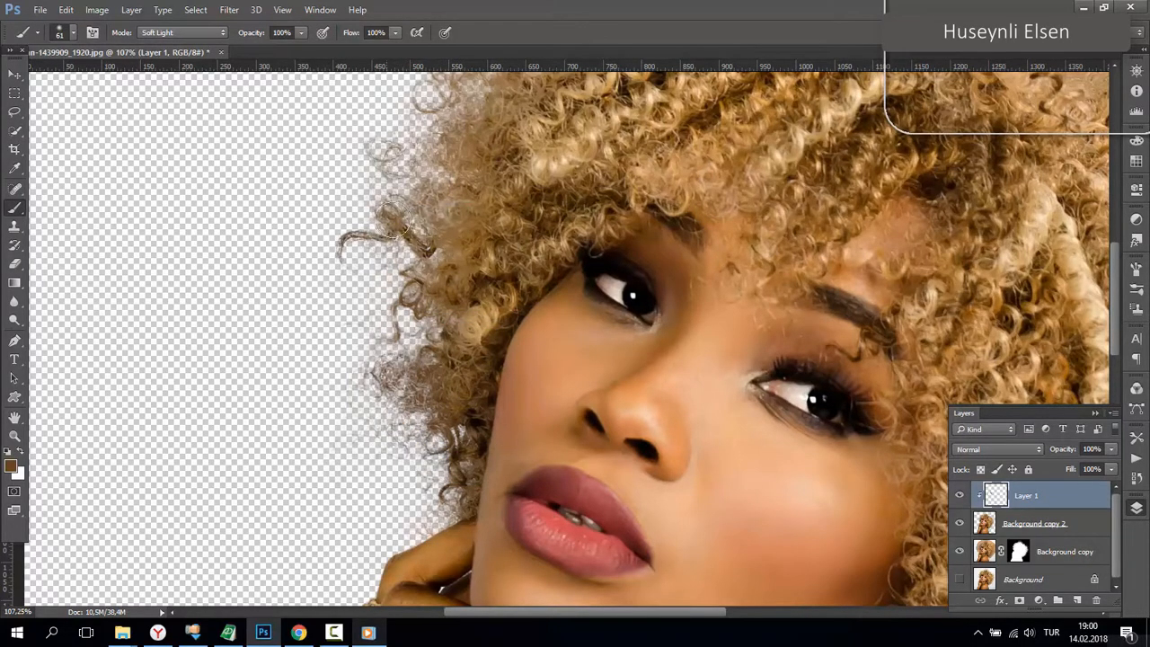
left_click_drag(346, 246, 378, 237)
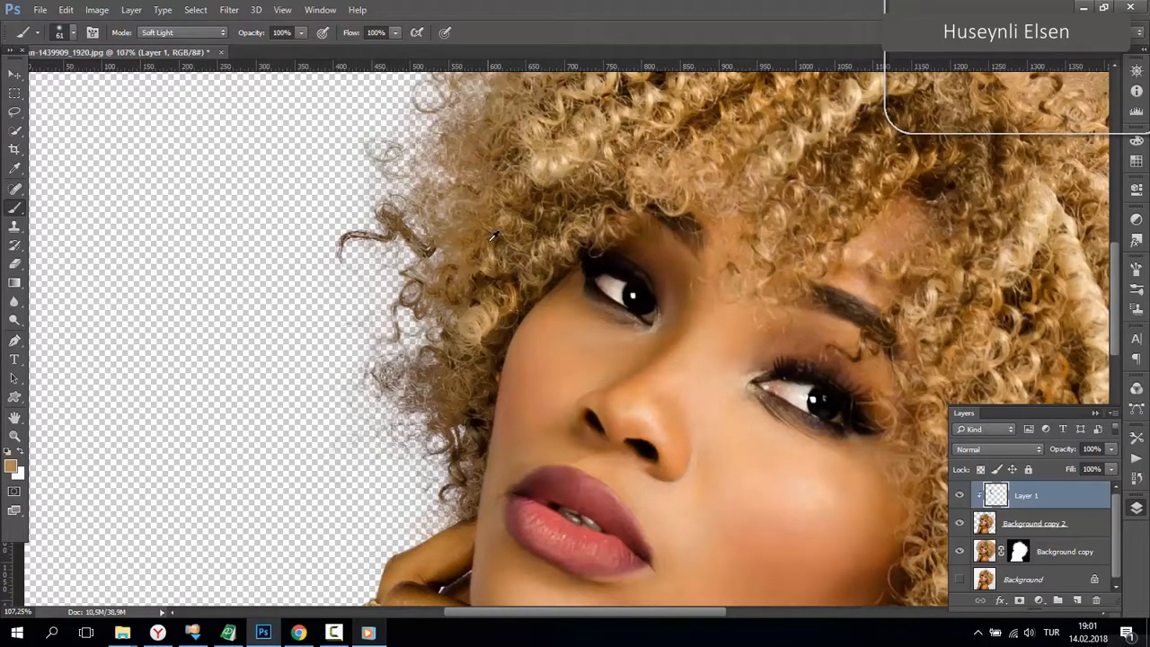
mouse_move(521, 216)
left_mouse_down()
mouse_move(530, 210)
mouse_move(423, 200)
mouse_move(456, 193)
left_mouse_up()
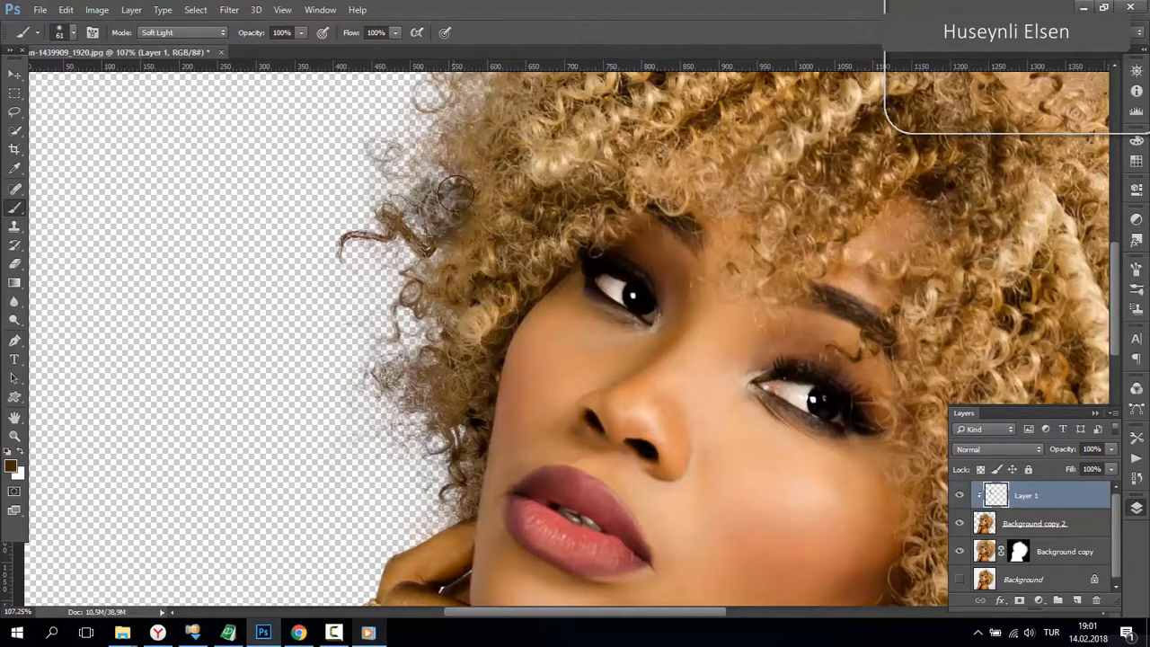
left_click_drag(498, 162, 500, 164)
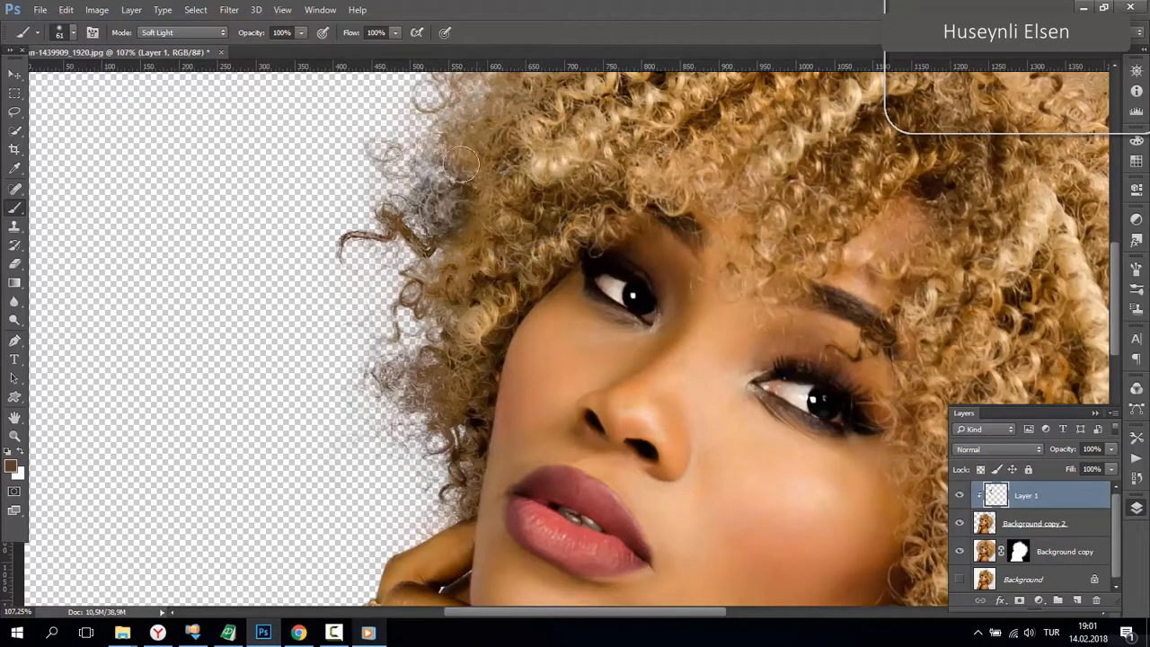
scroll(467, 179, "up", 3)
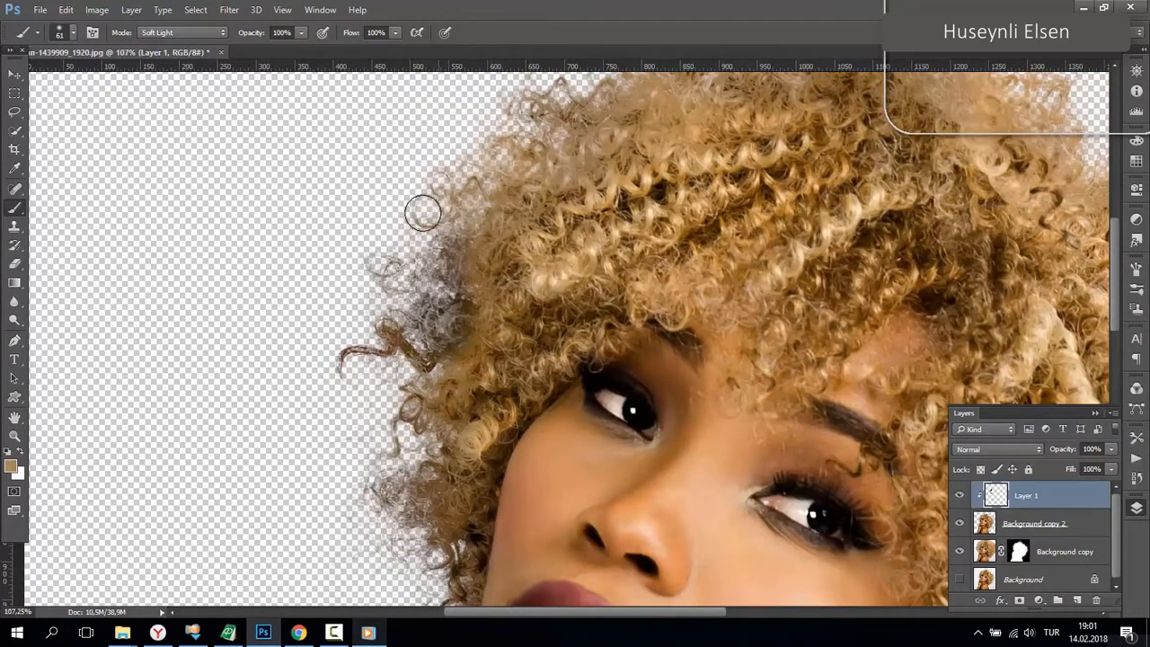
left_click(512, 285, "alt")
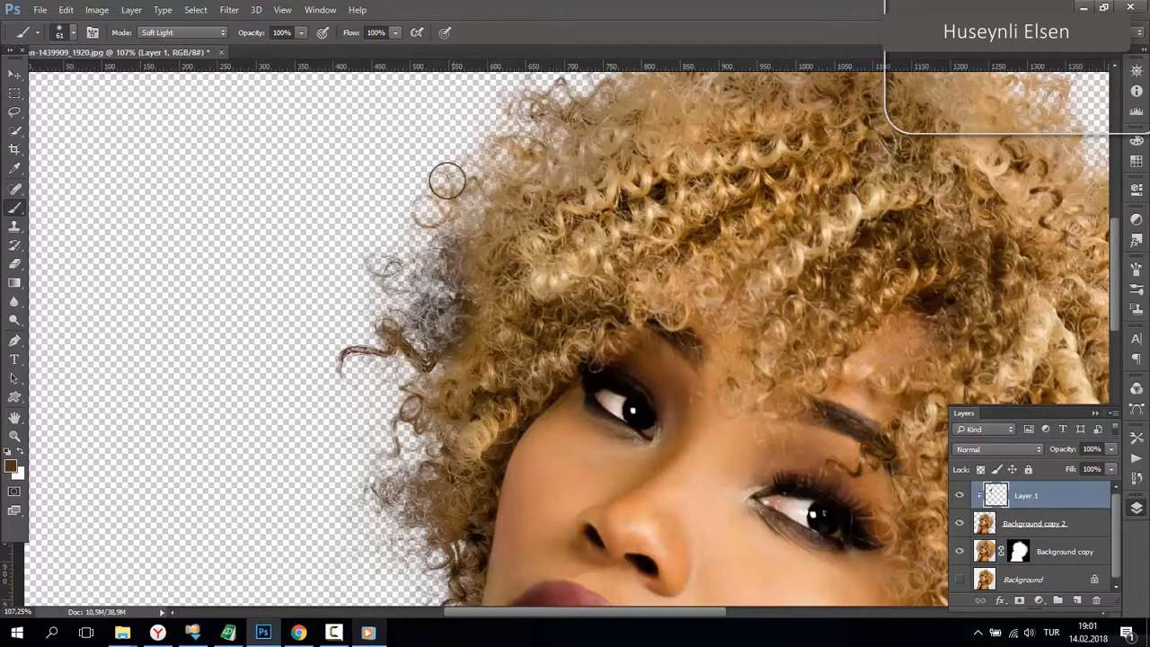
left_click(551, 192, "alt")
Step: Sample a brown hair tone and paint it over the faint stray curls at the crown of the head
scroll(872, 206, "up", 5)
left_click(872, 206, "alt")
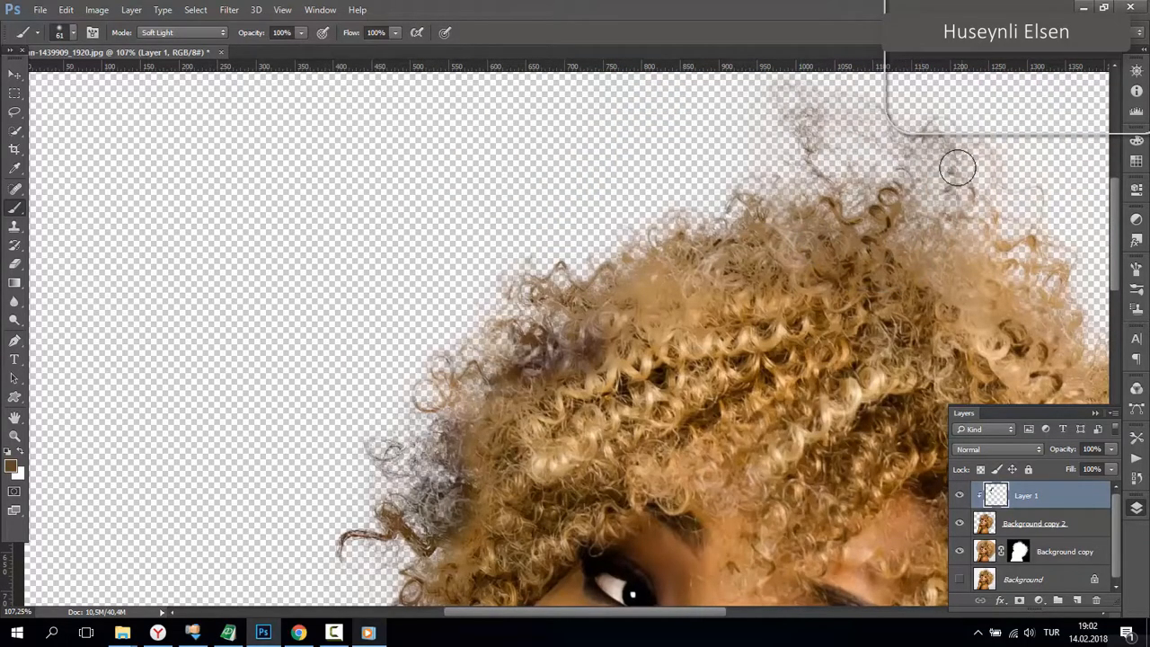
mouse_move(955, 170)
left_mouse_down()
mouse_move(1016, 254)
mouse_move(1047, 248)
left_mouse_up()
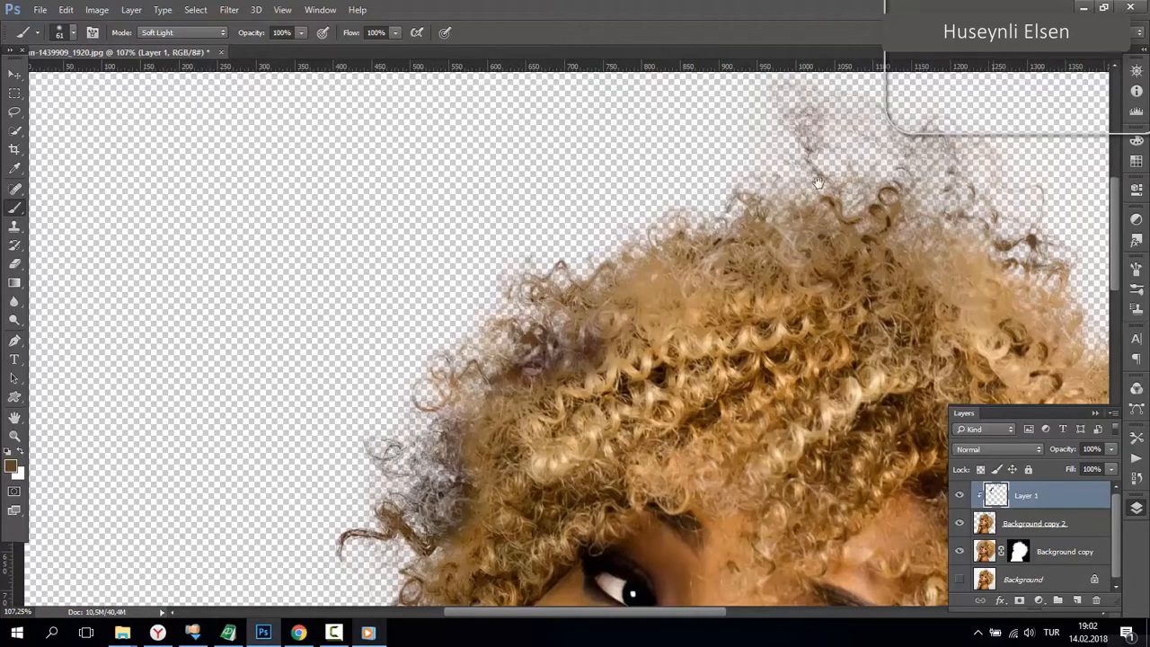
Step: Paint sampled hair tones over the right and lower-right edges of the hair on the clipped layer
scroll(769, 278, "right", 10)
scroll(770, 277, "down", 5)
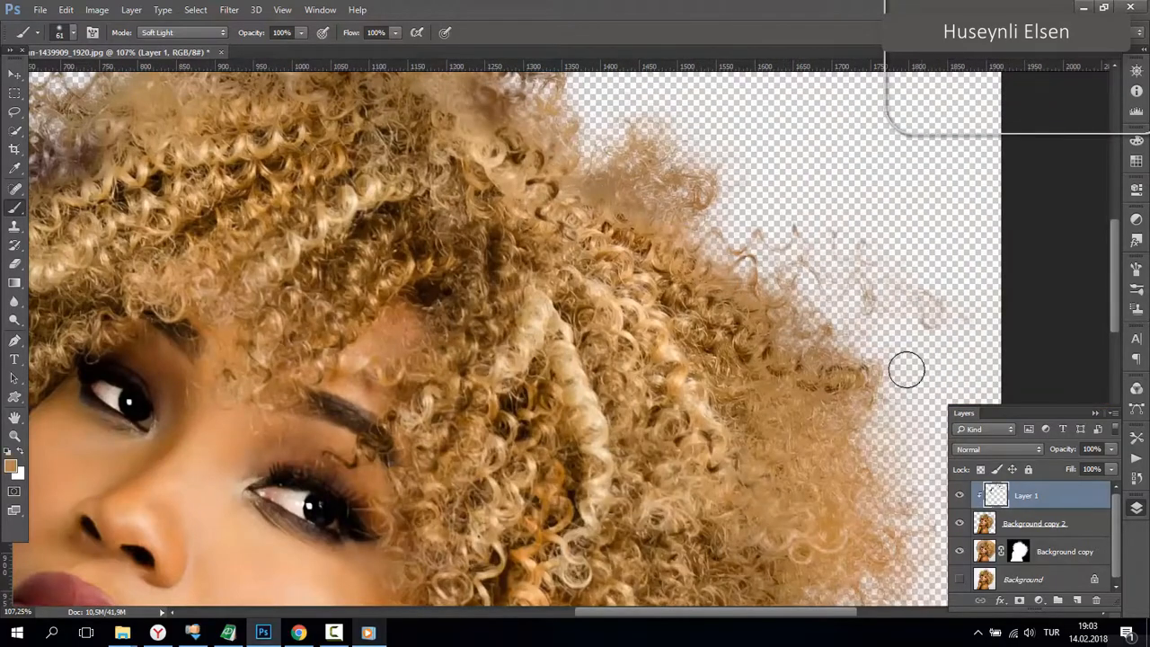
mouse_move(806, 401)
left_mouse_down()
mouse_move(736, 262)
mouse_move(760, 380)
mouse_move(745, 342)
mouse_move(697, 355)
mouse_move(616, 326)
mouse_move(657, 207)
left_mouse_up()
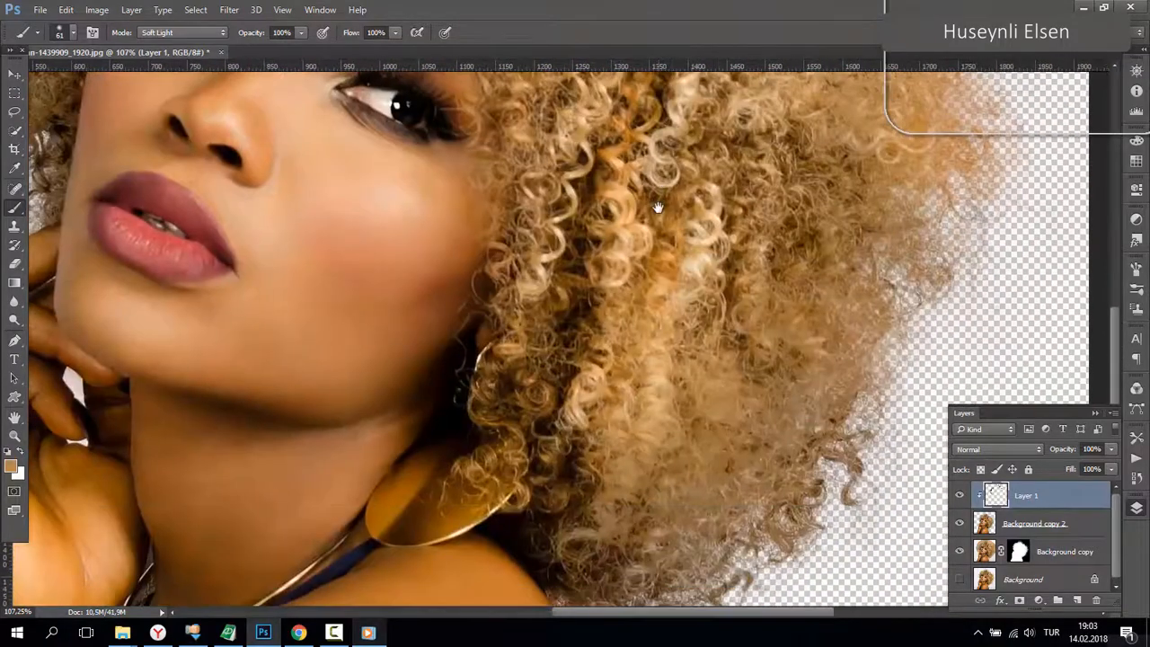
left_click_drag(735, 426, 739, 308)
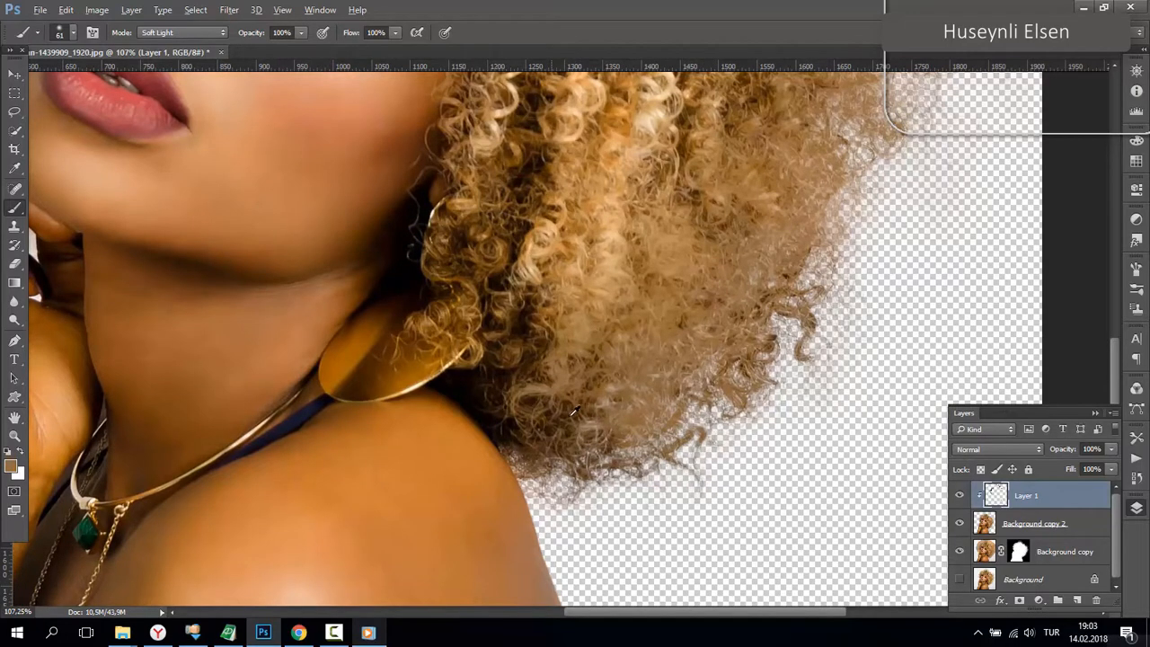
mouse_move(665, 409)
left_mouse_down()
mouse_move(635, 409)
mouse_move(739, 366)
mouse_move(654, 421)
mouse_move(732, 378)
mouse_move(730, 414)
mouse_move(617, 456)
mouse_move(625, 400)
mouse_move(666, 366)
mouse_move(725, 350)
mouse_move(753, 345)
mouse_move(793, 383)
left_mouse_up()
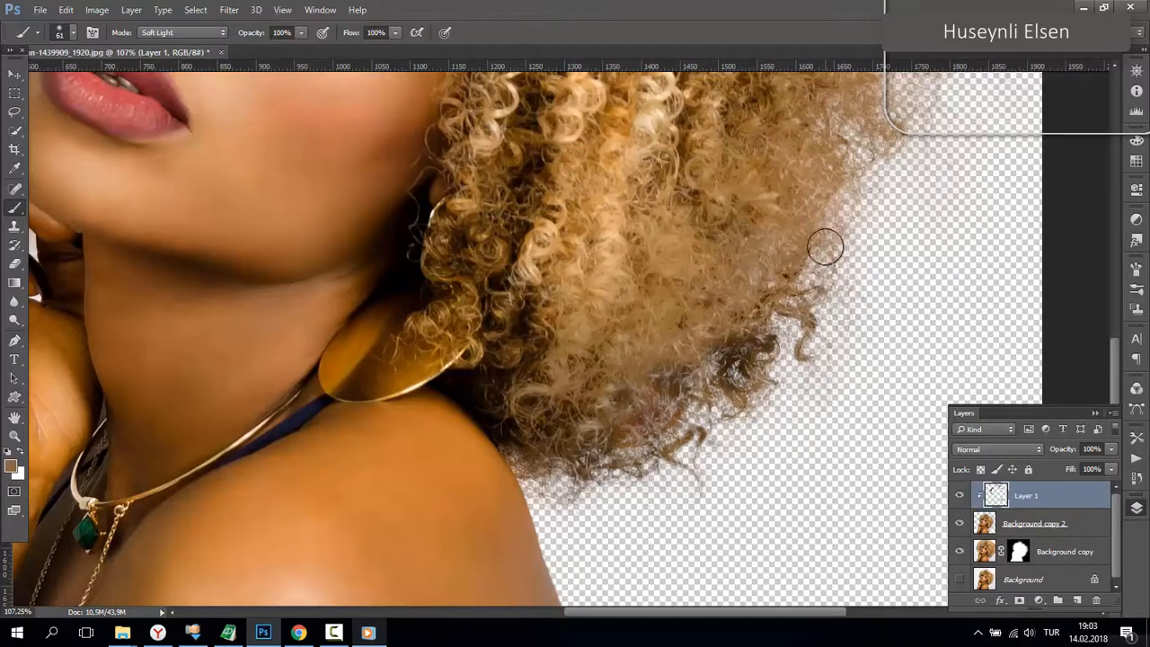
Step: Reduce the opacity of the clipped paint layer to 34%
scroll(791, 332, "down", 2)
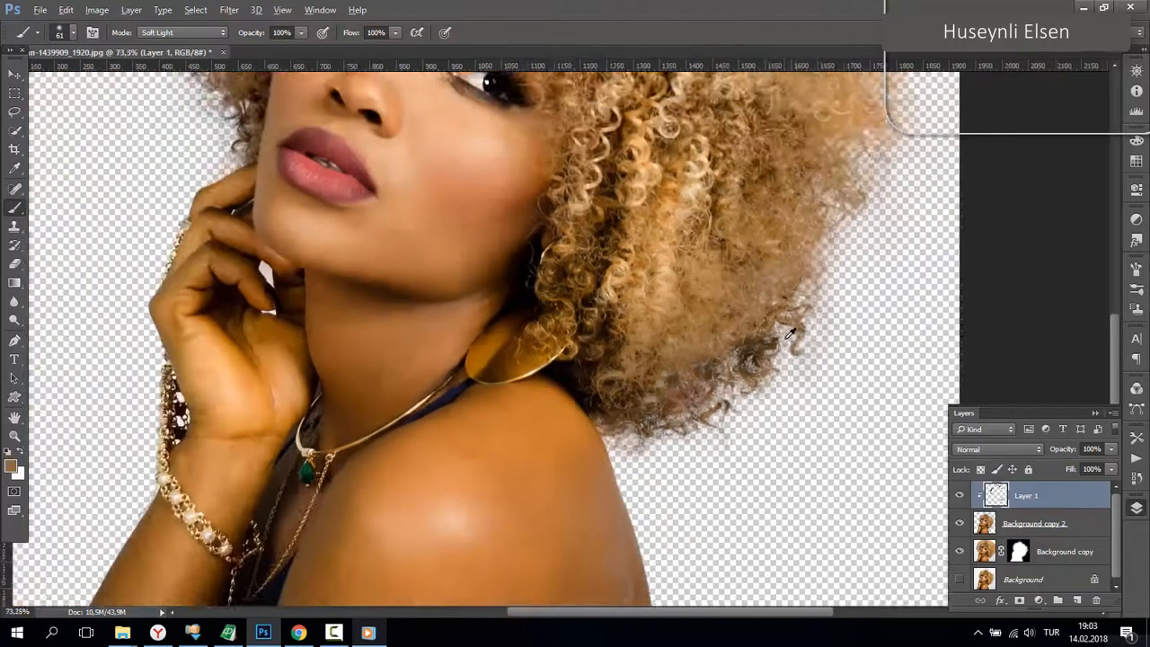
scroll(791, 333, "down", 2)
left_click(1112, 450)
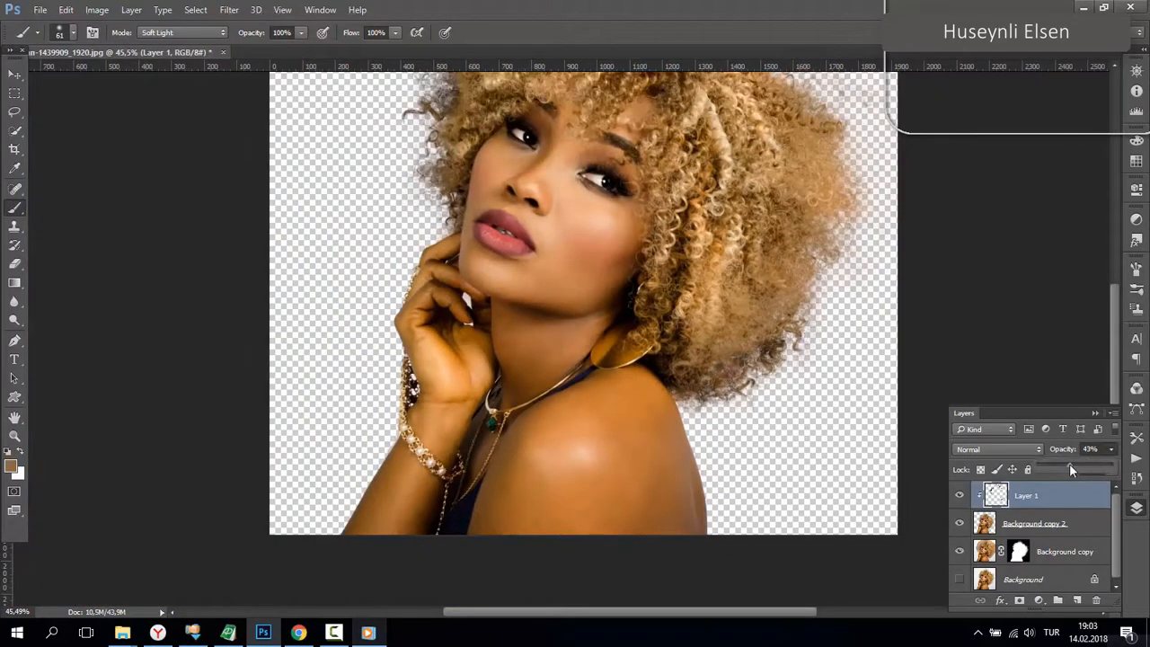
left_click_drag(1069, 466, 1112, 476)
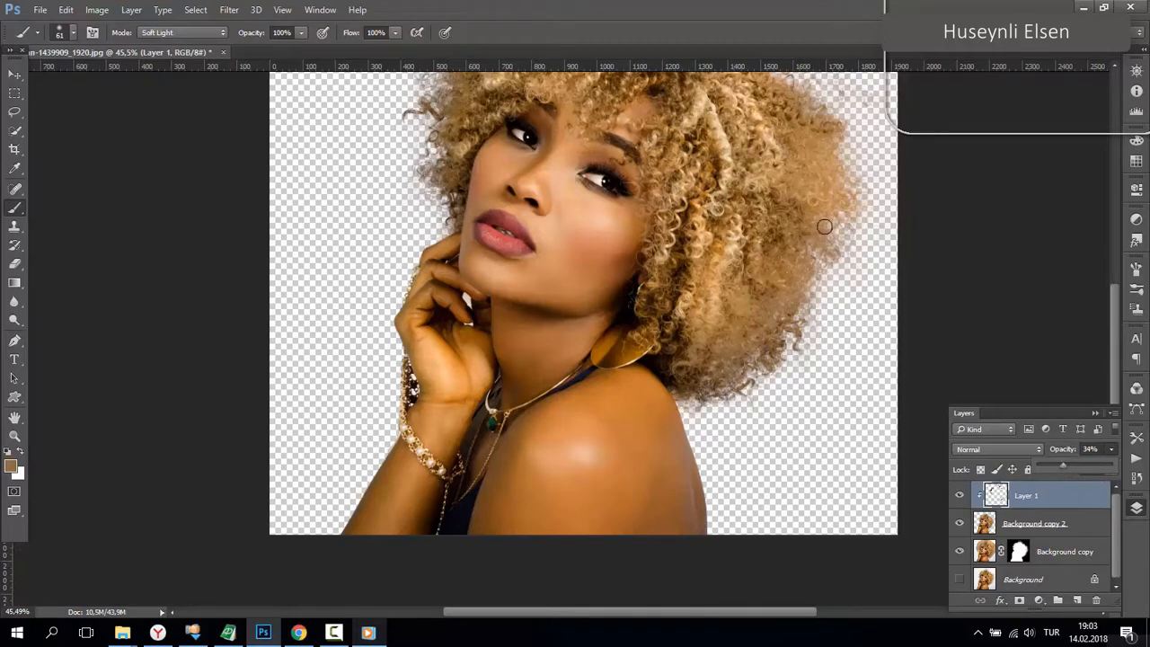
Step: Add a solid color fill layer in light peach f9d3a3 and place it between the masked cutout and the original background
scroll(714, 184, "up", 1)
scroll(692, 219, "up", 3)
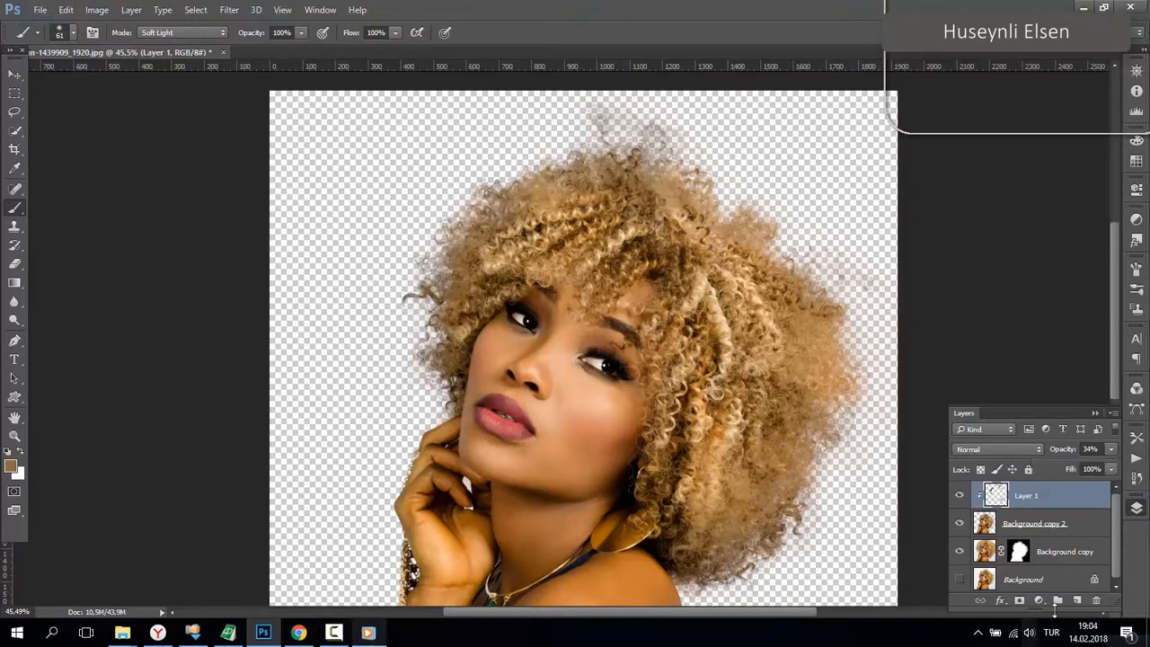
left_click(1039, 600)
left_click(1044, 292)
mouse_move(710, 406)
left_mouse_down()
mouse_move(749, 398)
mouse_move(731, 388)
left_mouse_up()
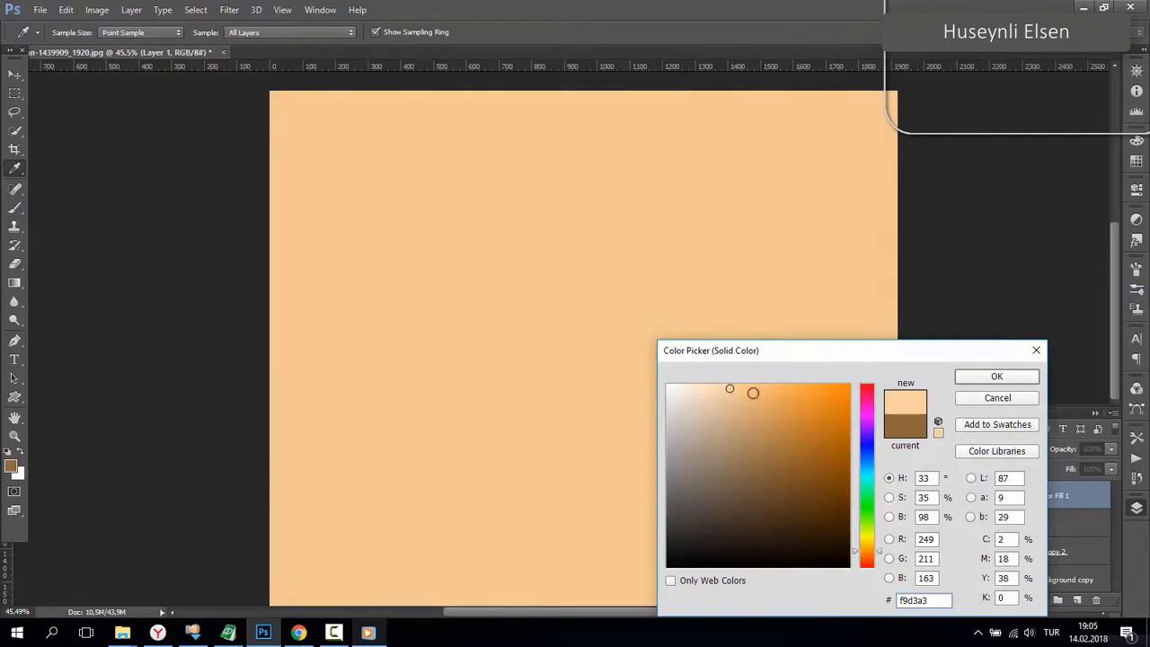
left_click(988, 377)
left_click_drag(1074, 493, 1055, 564)
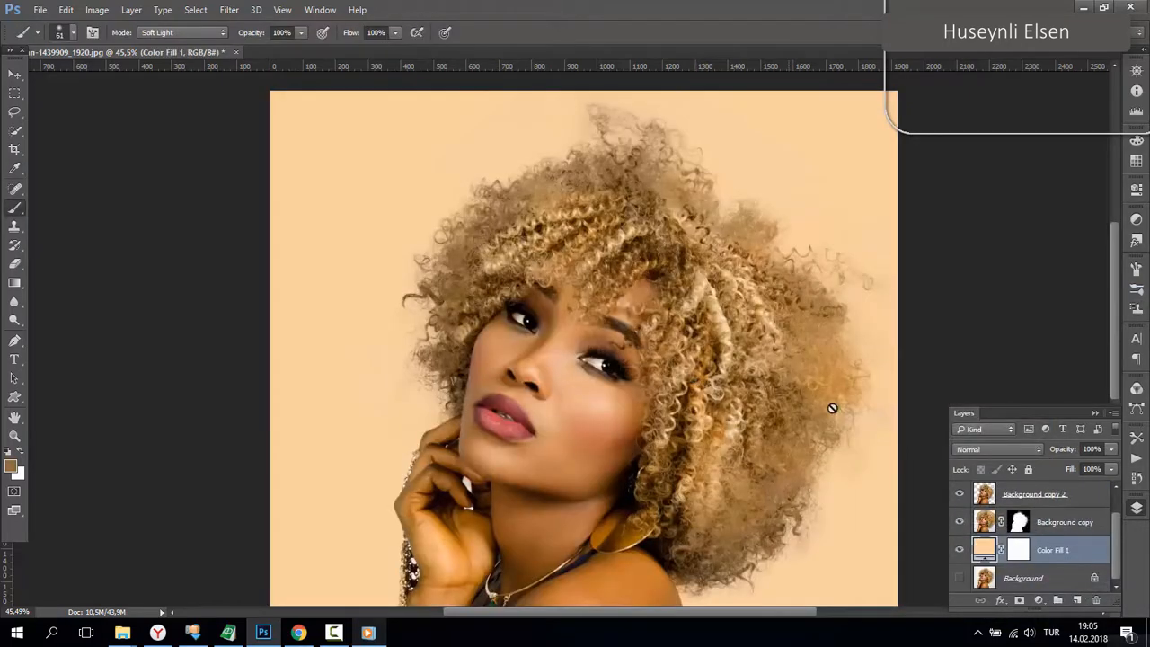
Step: Change the fill layer's color to light blue aad3e0 after trying a pink hue
double_click(983, 550)
left_click(867, 410)
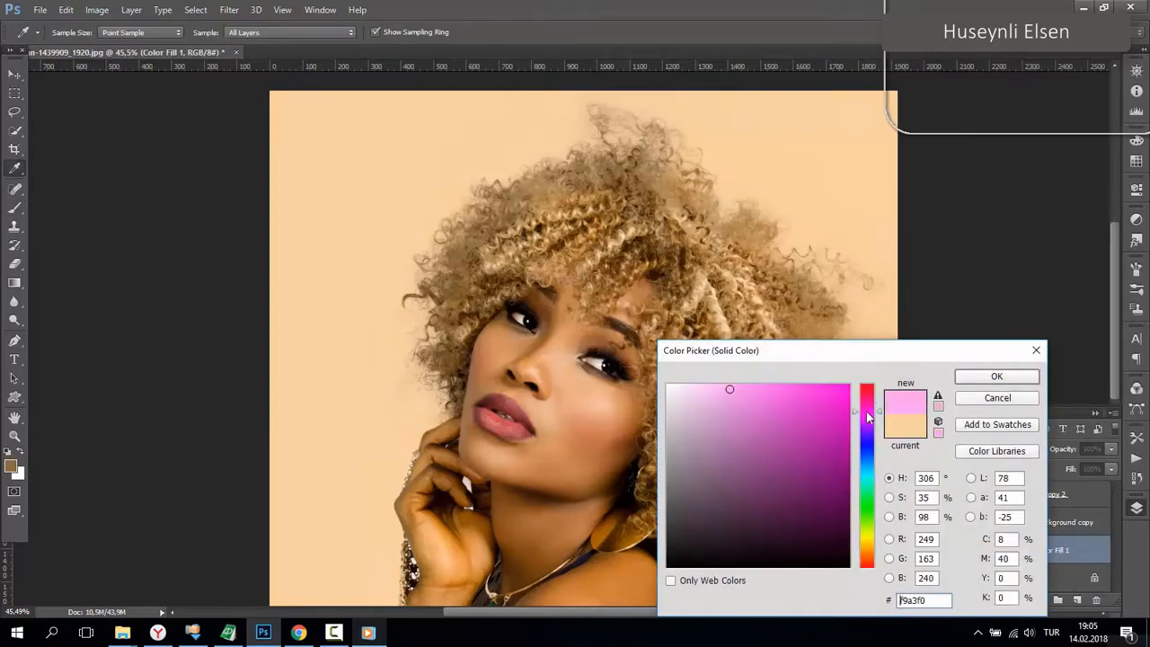
left_click(768, 385)
left_click_drag(878, 415, 867, 468)
left_click(713, 450)
left_click(709, 404)
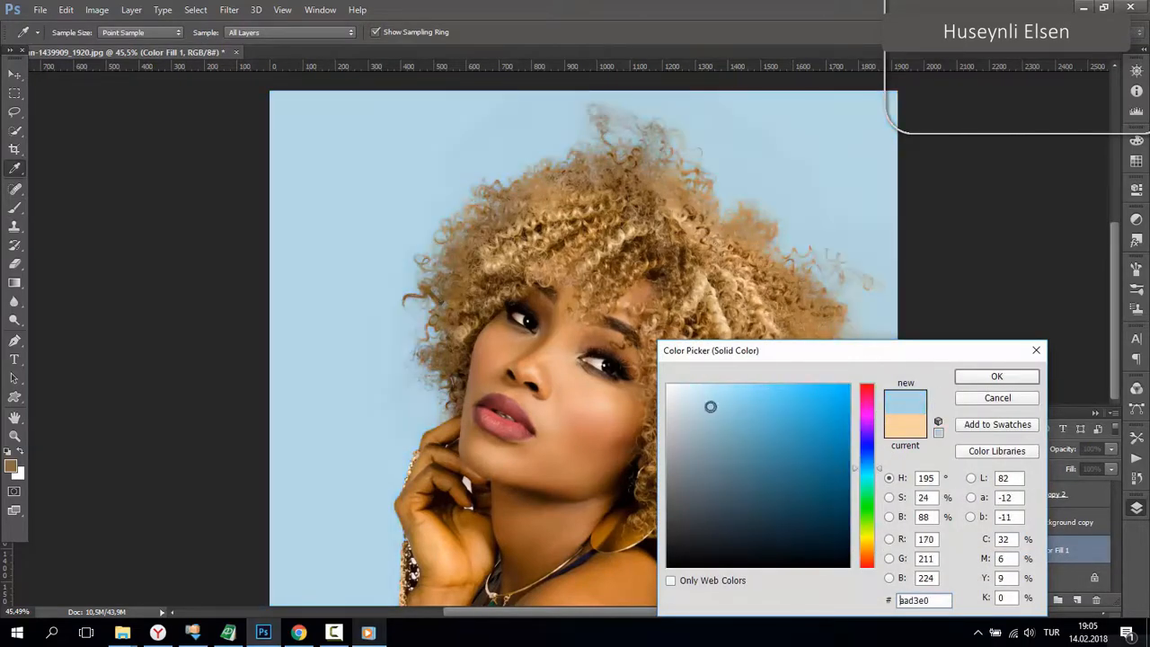
left_click_drag(884, 354, 786, 344)
left_click(901, 358)
key("b")
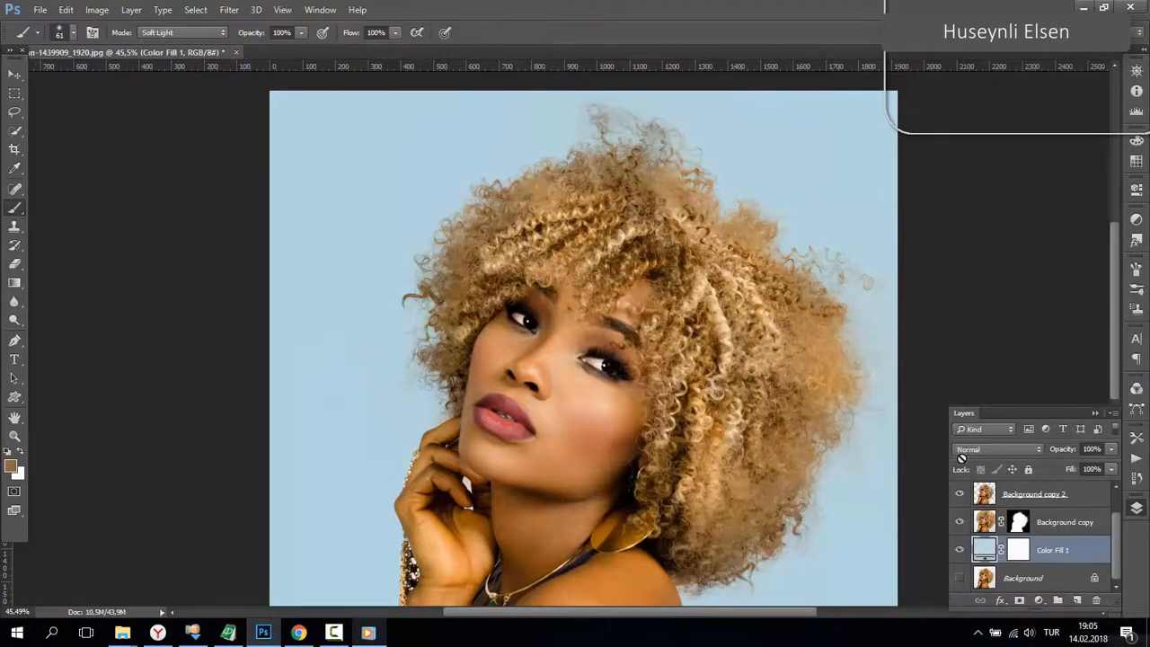
Step: Hide the solid color fill layer
scroll(1033, 539, "up", 2)
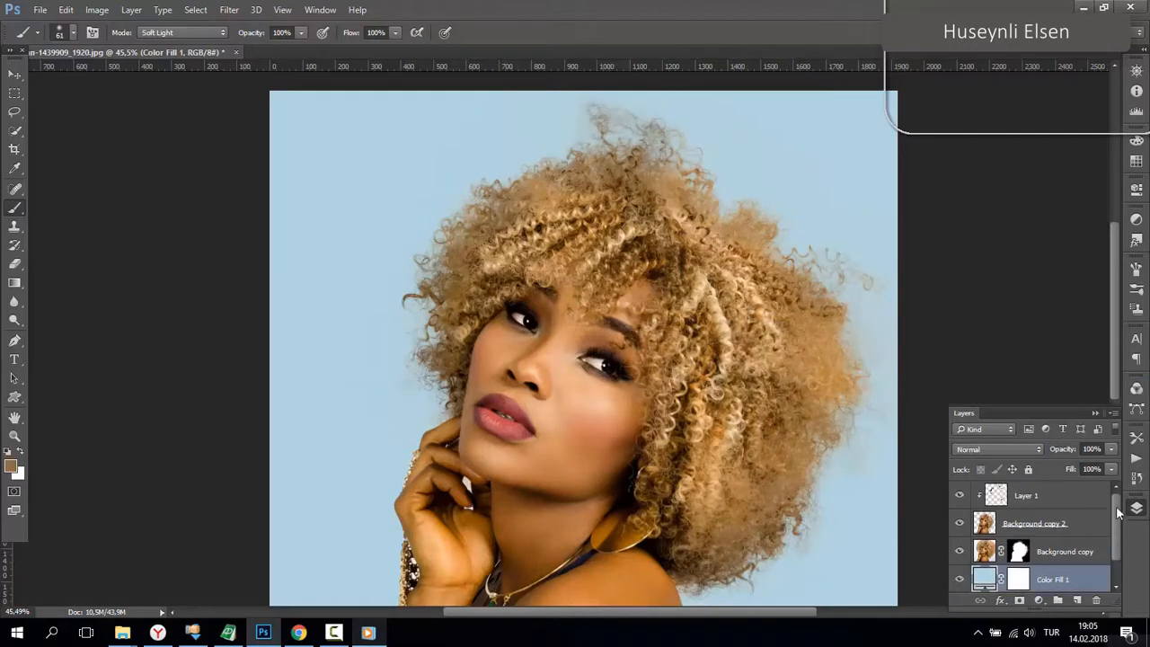
scroll(1033, 539, "down", 2)
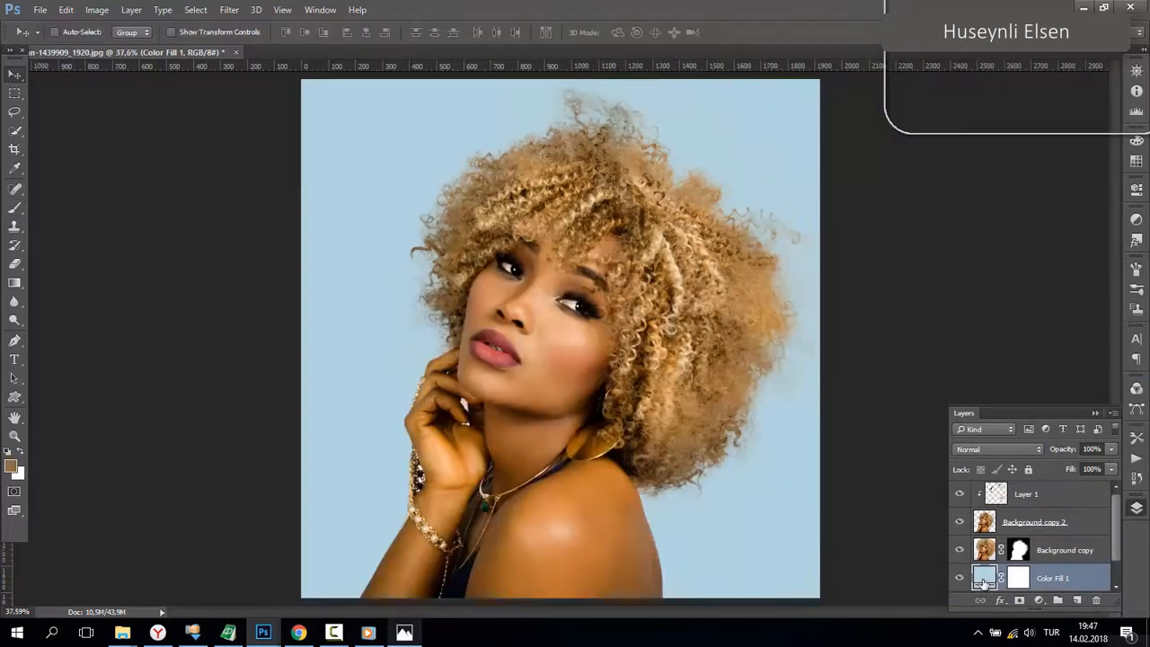
left_click(960, 579)
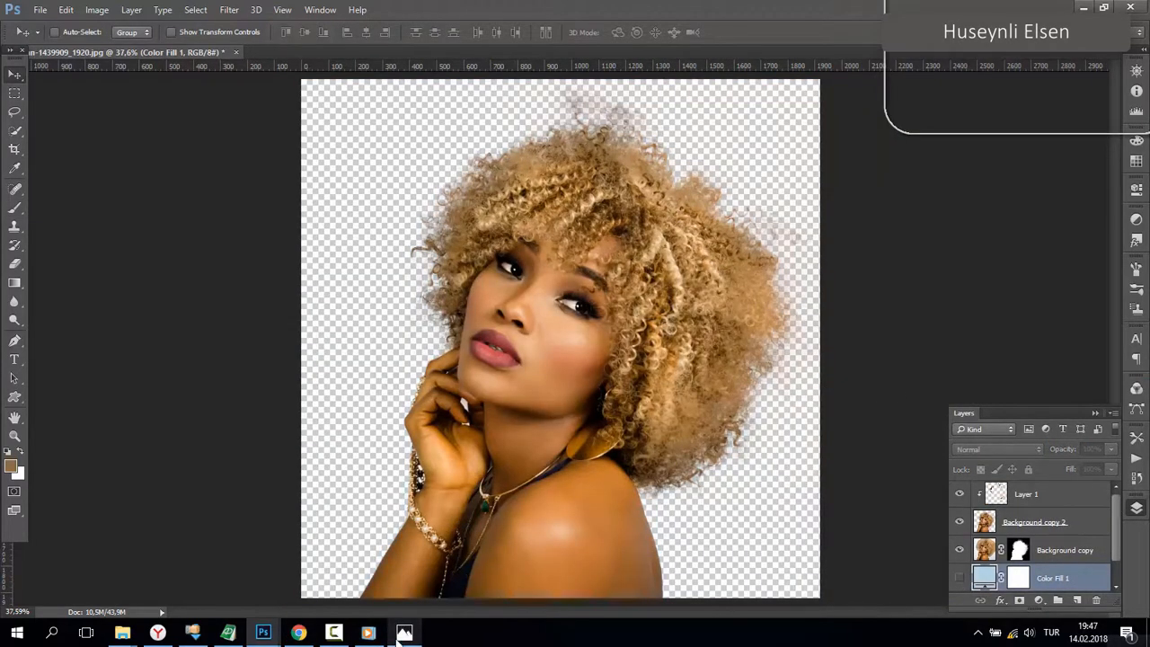